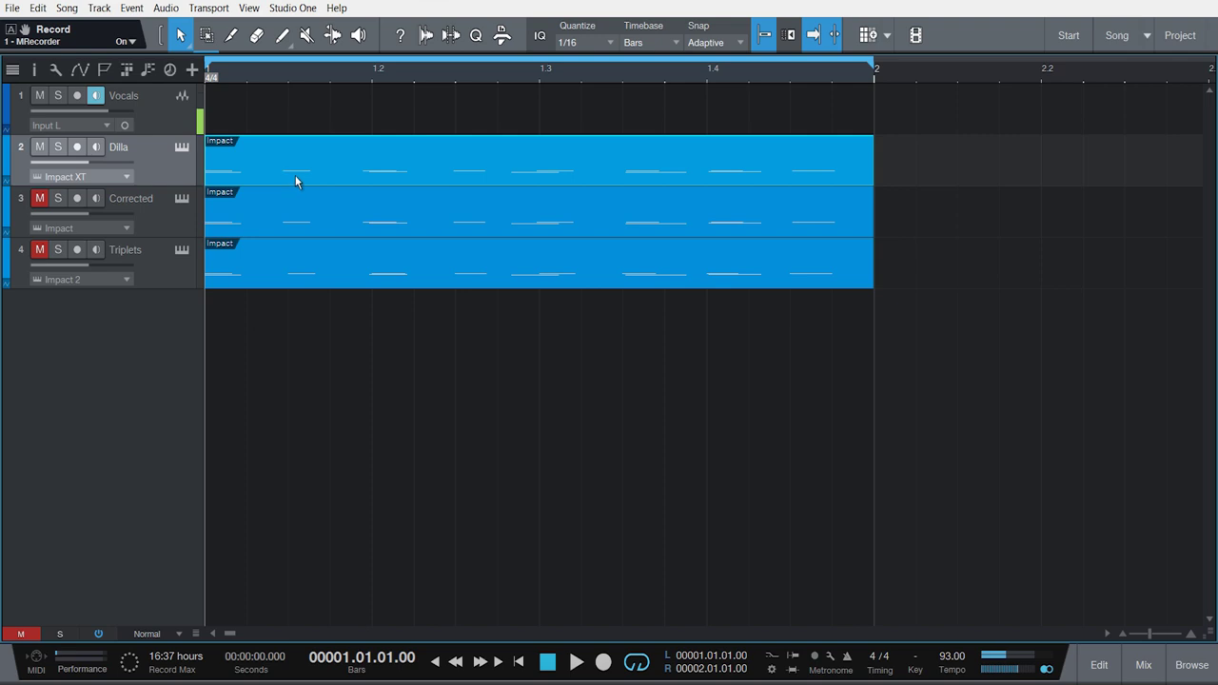
Open the Dilla track's drum pattern in the note editor, play it, and select its hi-hat notes.
{"action": "double_click", "coordinate": [427, 176]}
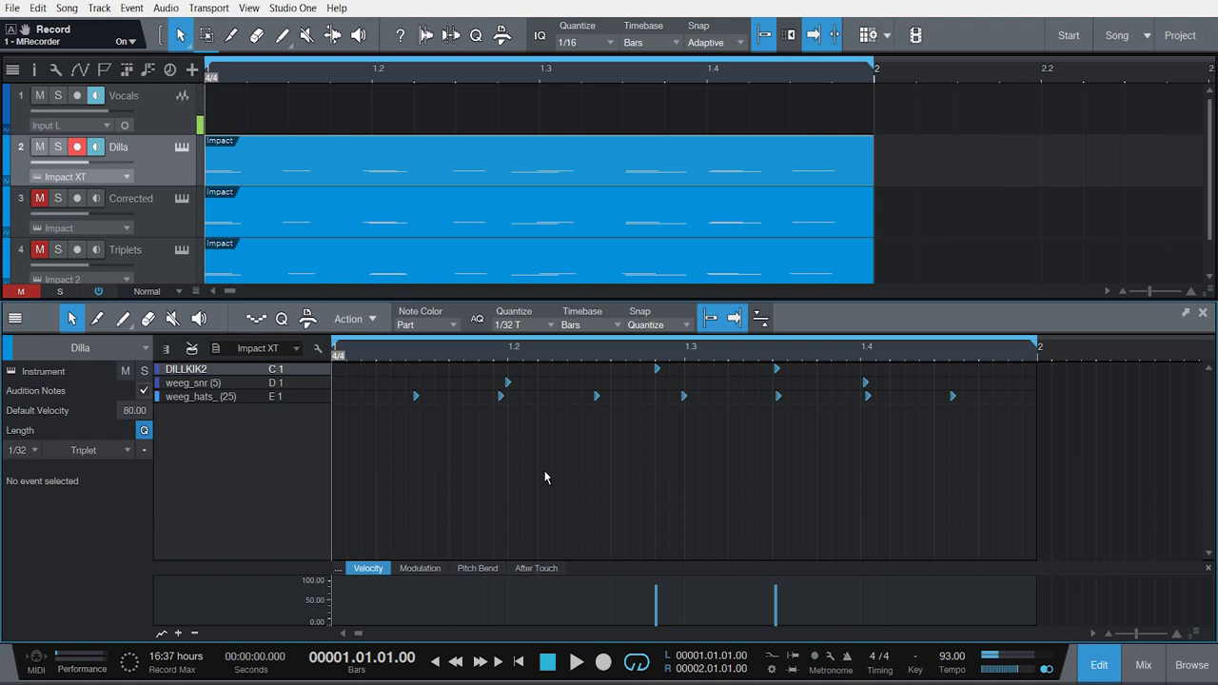
{"action": "key", "text": "space"}
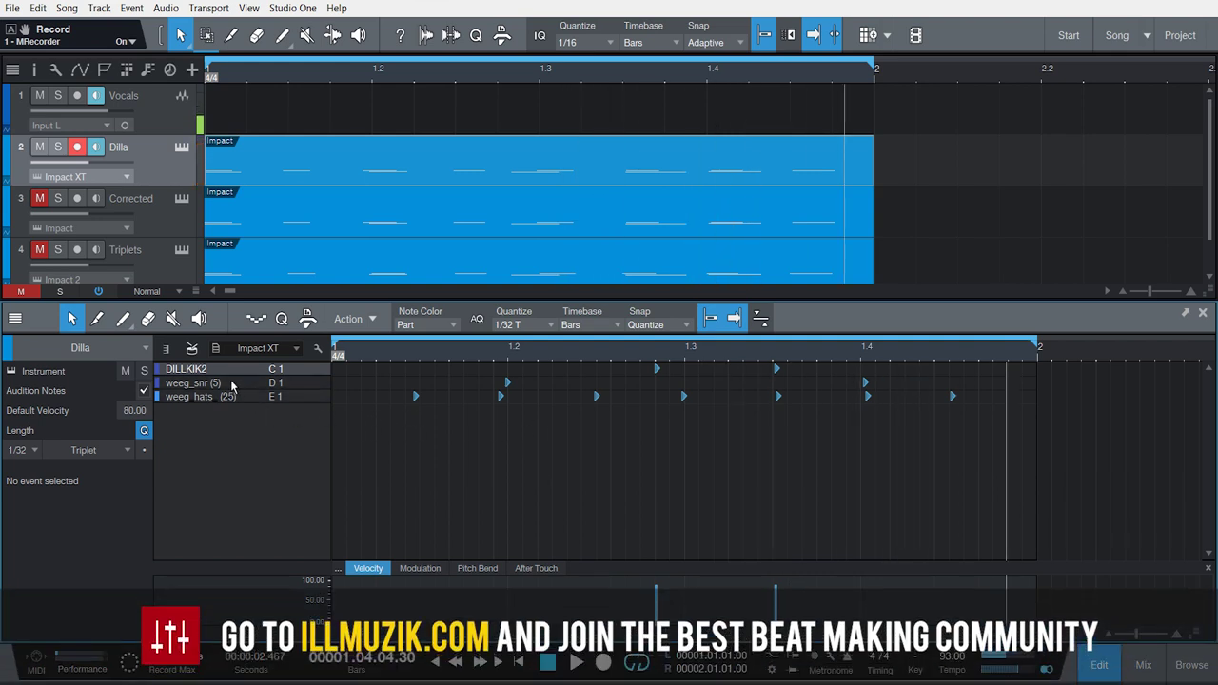
{"action": "left_click_drag", "start_coordinate": [347, 561], "coordinate": [963, 404]}
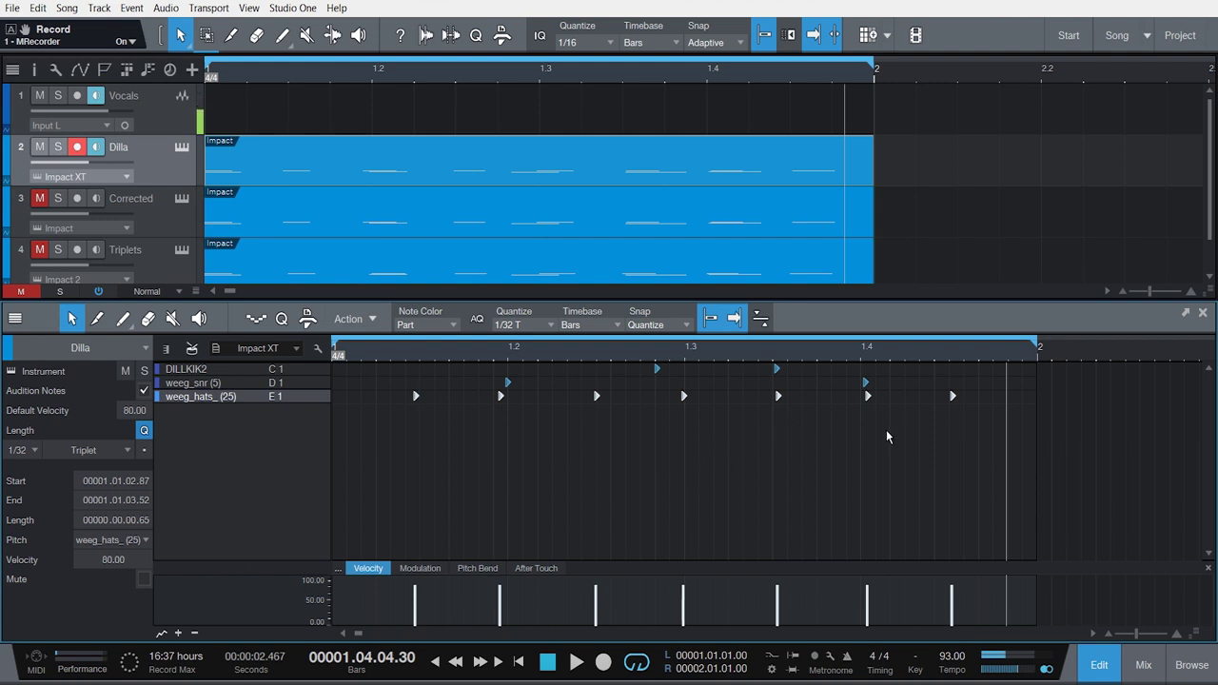
Mute the Dilla track, unmute the Corrected track, and quantize all of the Corrected pattern's notes to 1/16.
{"action": "left_click", "coordinate": [173, 225]}
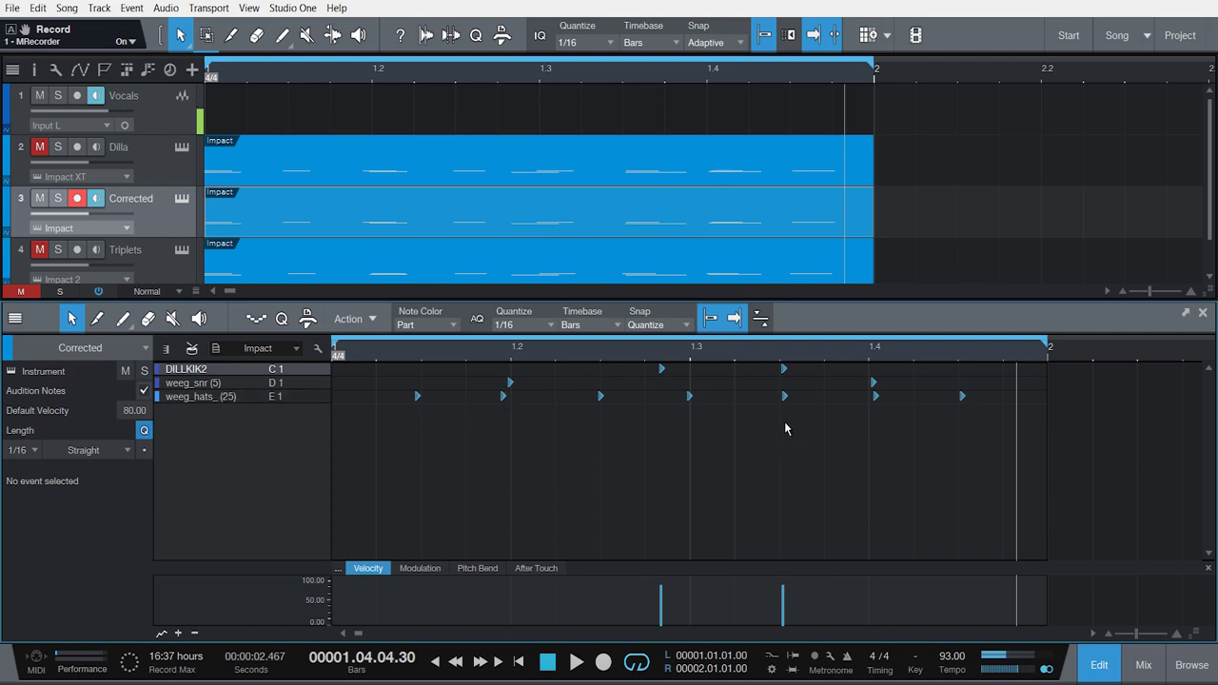
{"action": "left_click", "coordinate": [693, 445]}
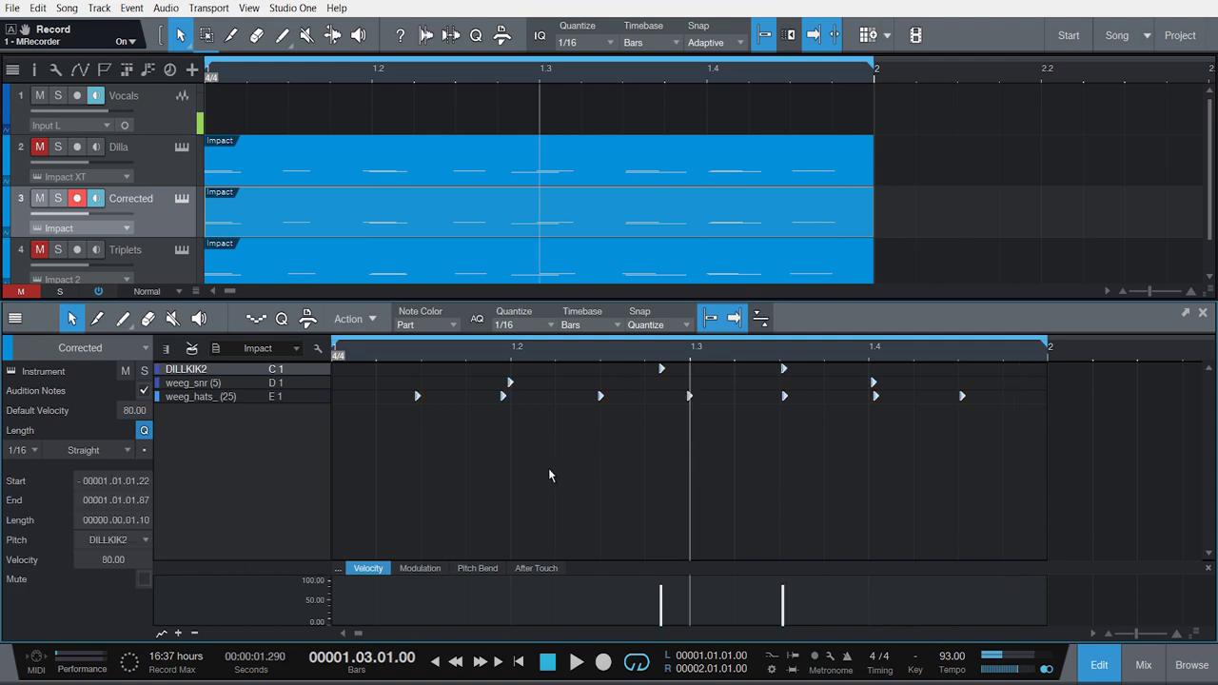
{"action": "key", "text": "q"}
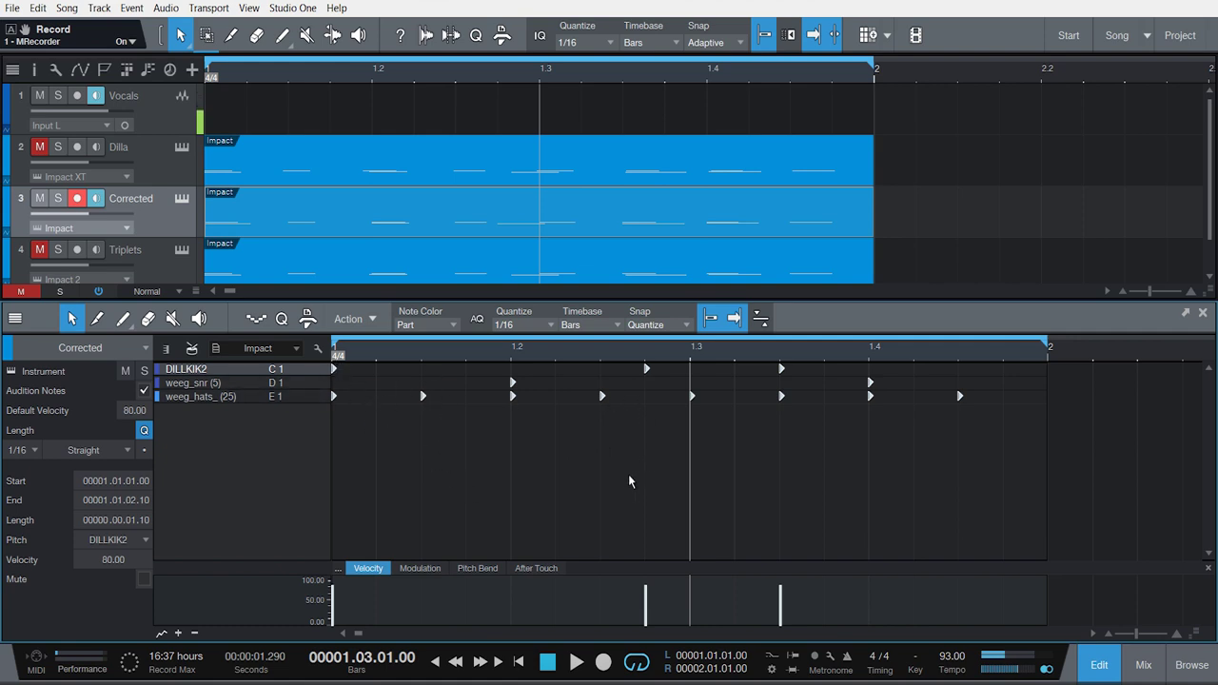
Play the quantized Corrected pattern from the start of the bar, and mute the Corrected track.
{"action": "key", "text": "comma"}
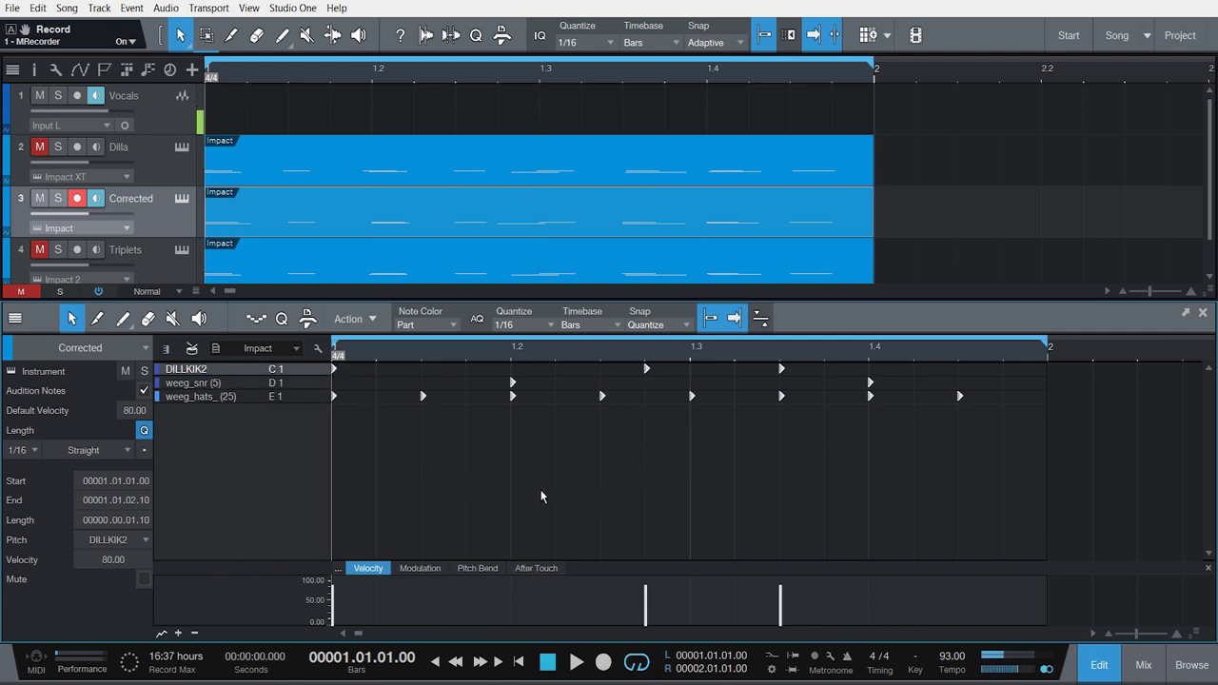
{"action": "key", "text": "space"}
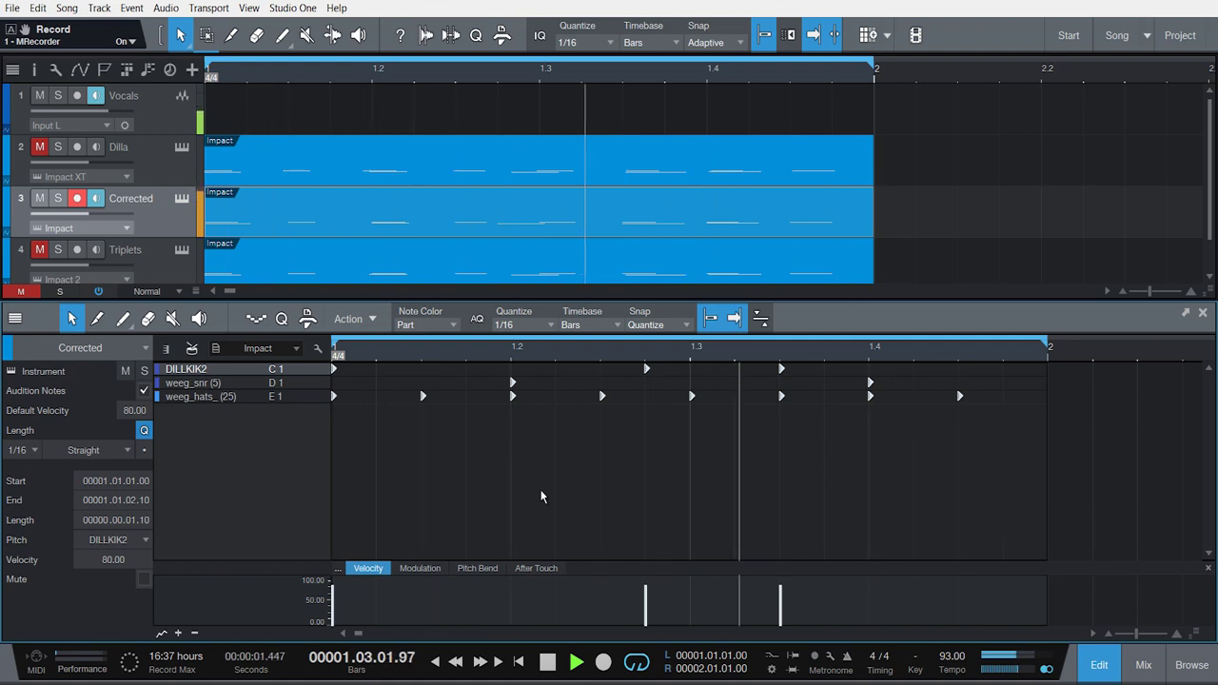
{"action": "key", "text": "space"}
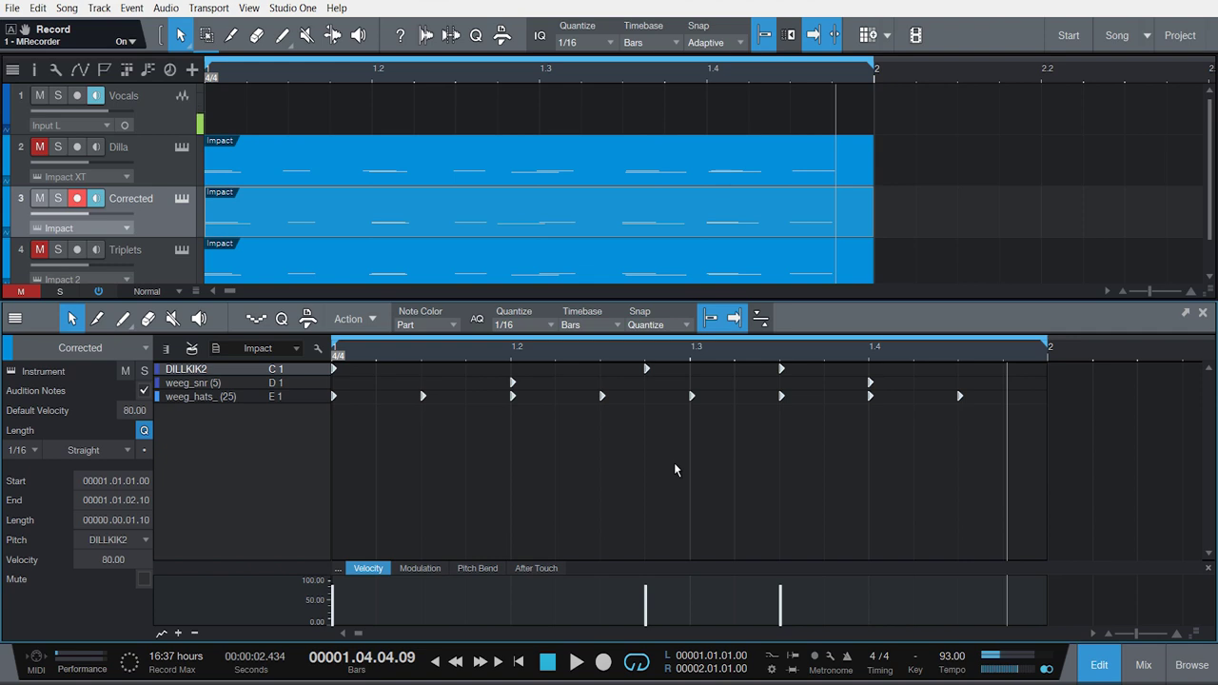
{"action": "left_click", "coordinate": [167, 167]}
{"action": "left_click", "coordinate": [39, 197]}
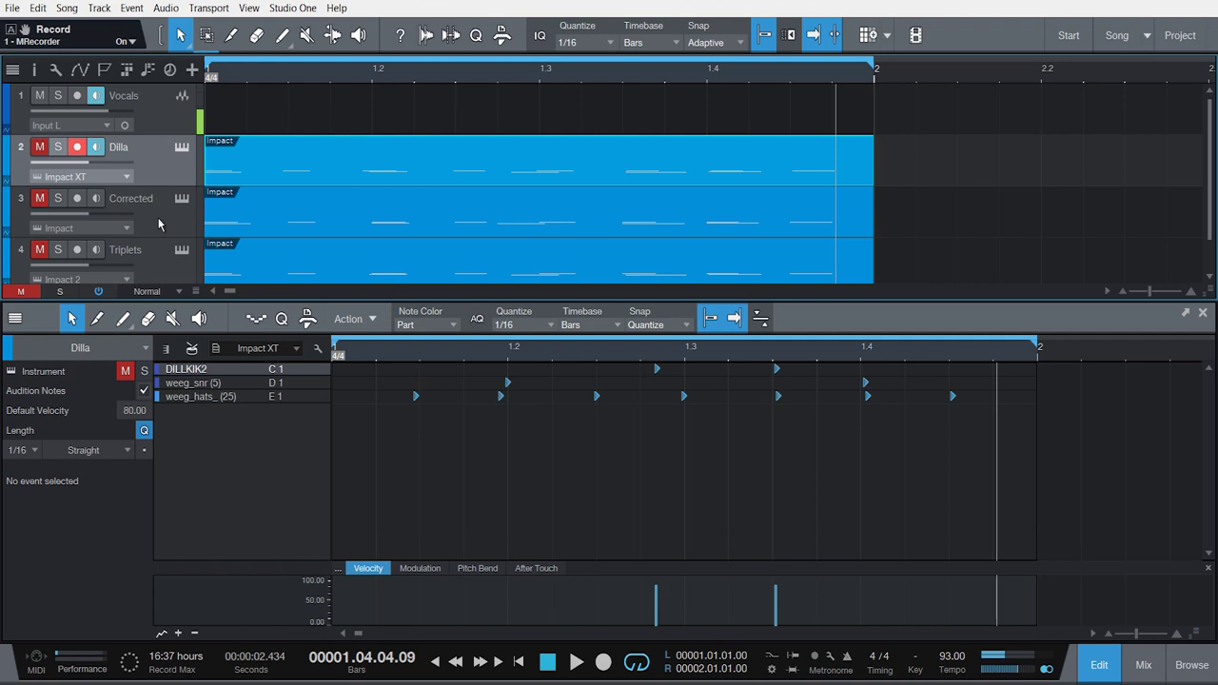
Compare the kick, snare and hi-hat placement in the Dilla, Corrected and Triplets patterns.
{"action": "scroll", "coordinate": [158, 218], "scroll_direction": "down", "scroll_amount": 1}
{"action": "left_click", "coordinate": [161, 226]}
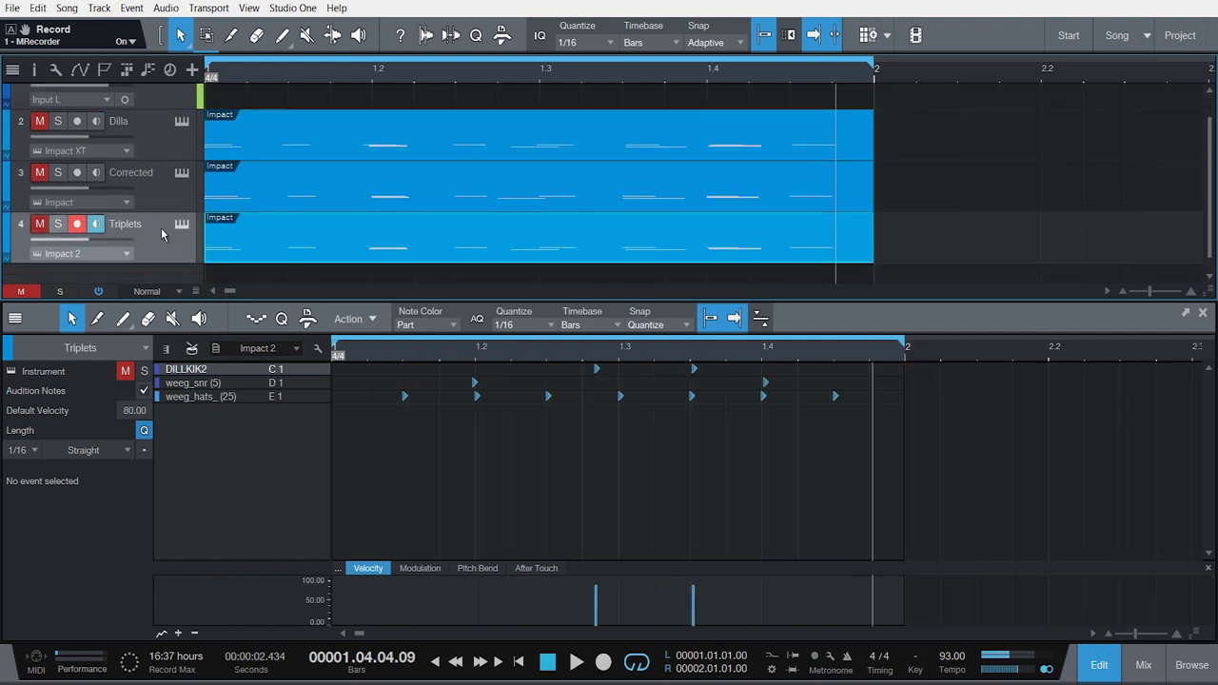
{"action": "scroll", "coordinate": [163, 224], "scroll_direction": "up", "scroll_amount": 1}
{"action": "left_click", "coordinate": [156, 182]}
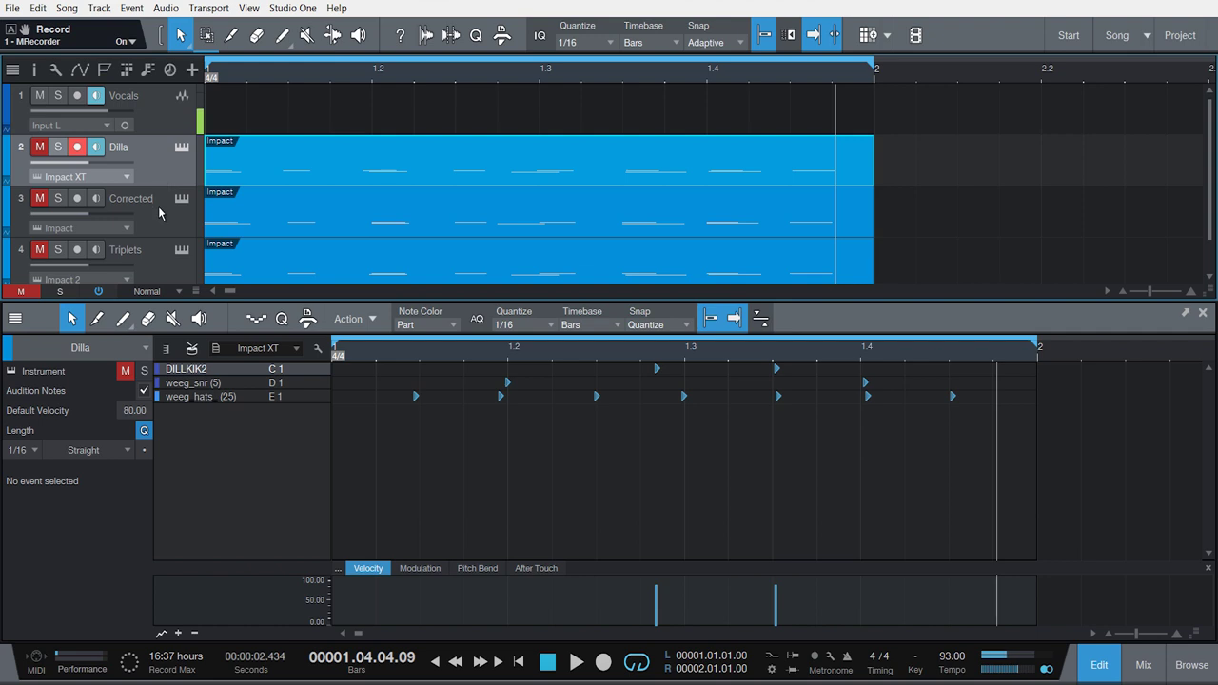
{"action": "left_click", "coordinate": [158, 206]}
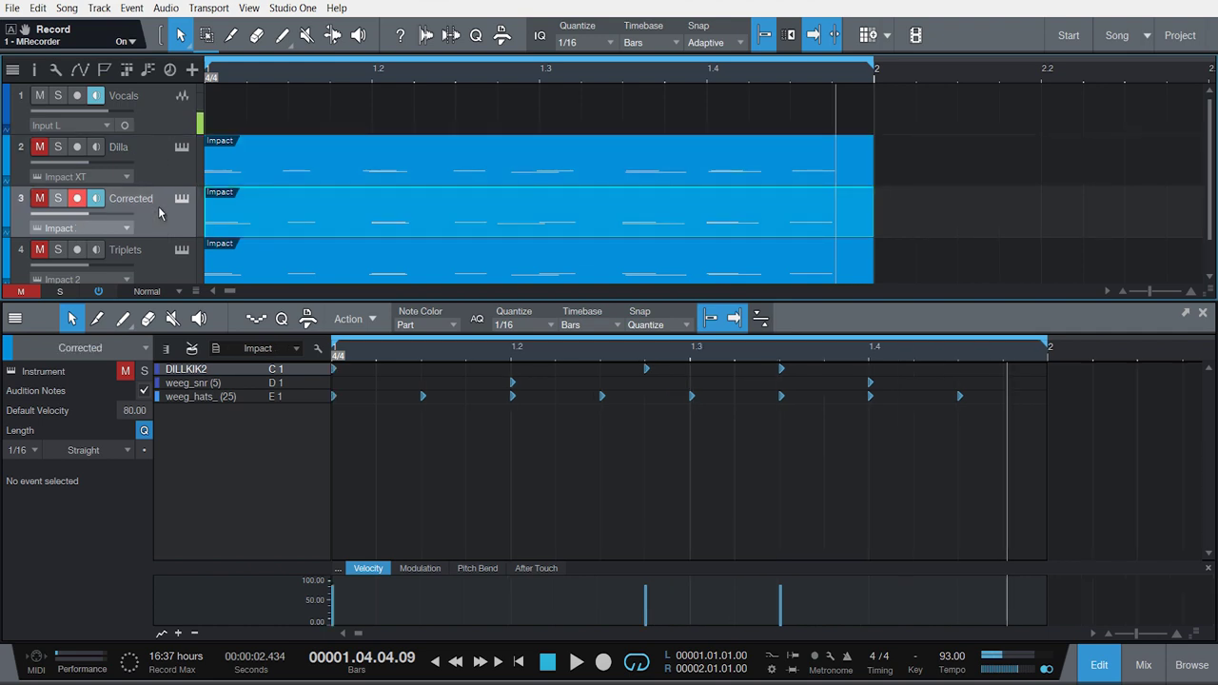
{"action": "left_click", "coordinate": [158, 163]}
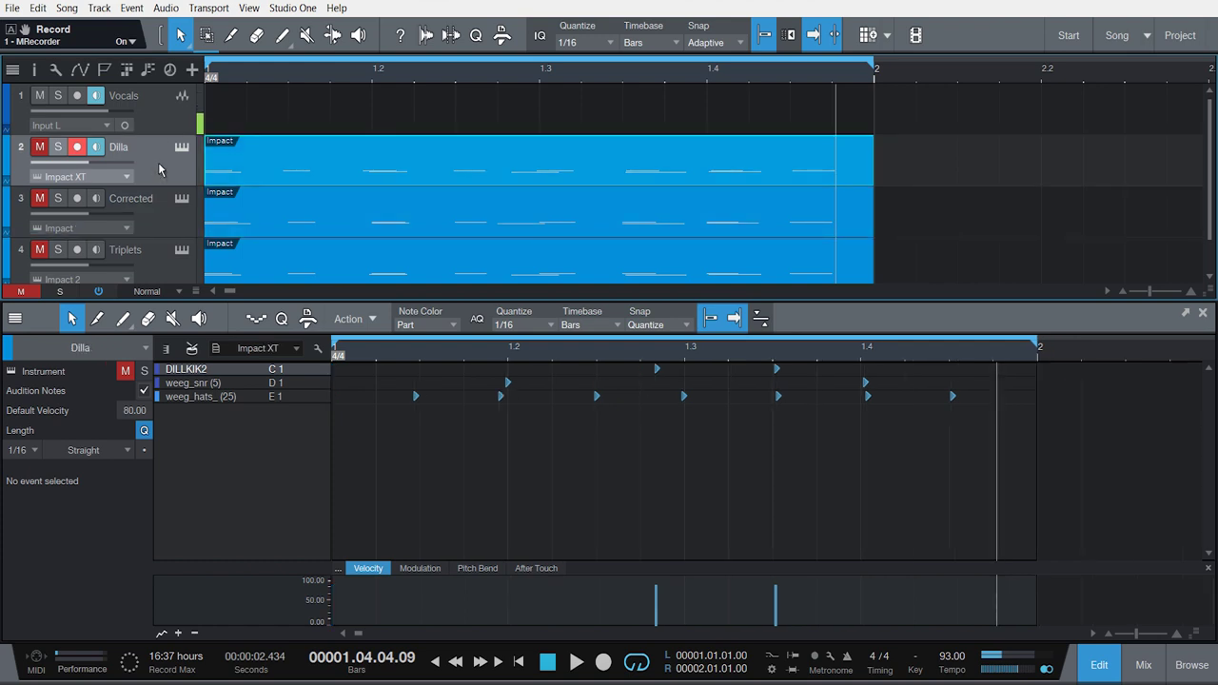
{"action": "left_click", "coordinate": [158, 223]}
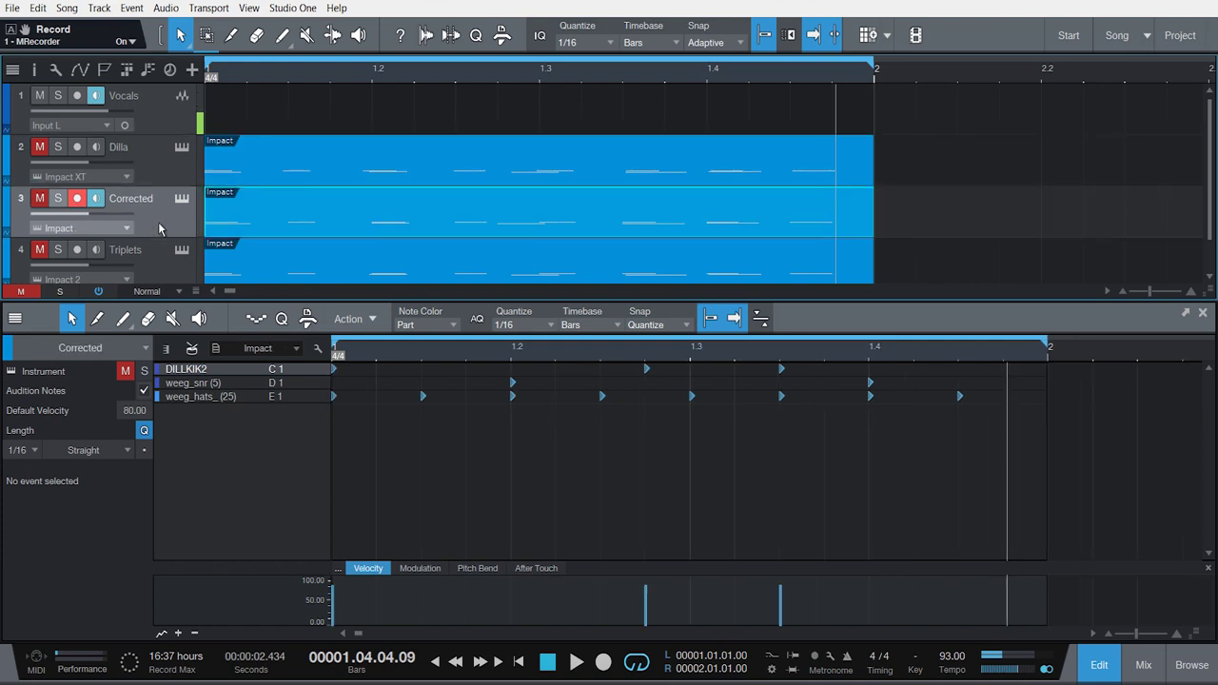
{"action": "left_click", "coordinate": [157, 167]}
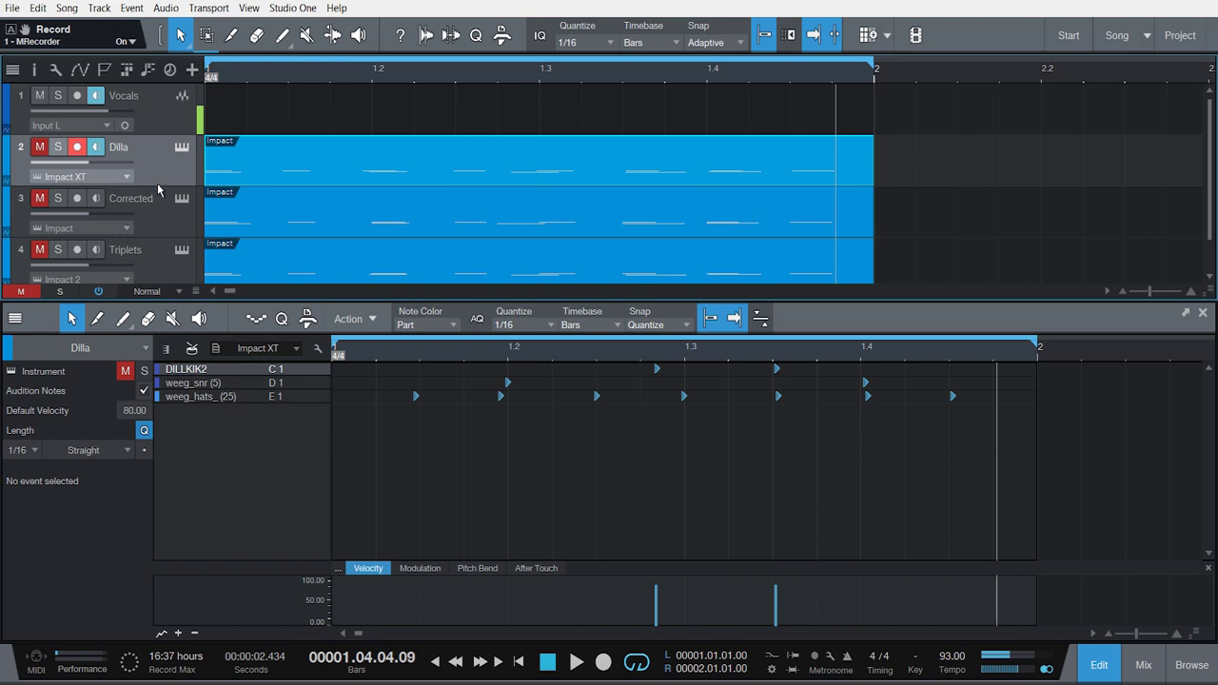
Unmute the Triplets track and quantize all of its pattern's notes to 1/32 triplets.
{"action": "left_click", "coordinate": [149, 264]}
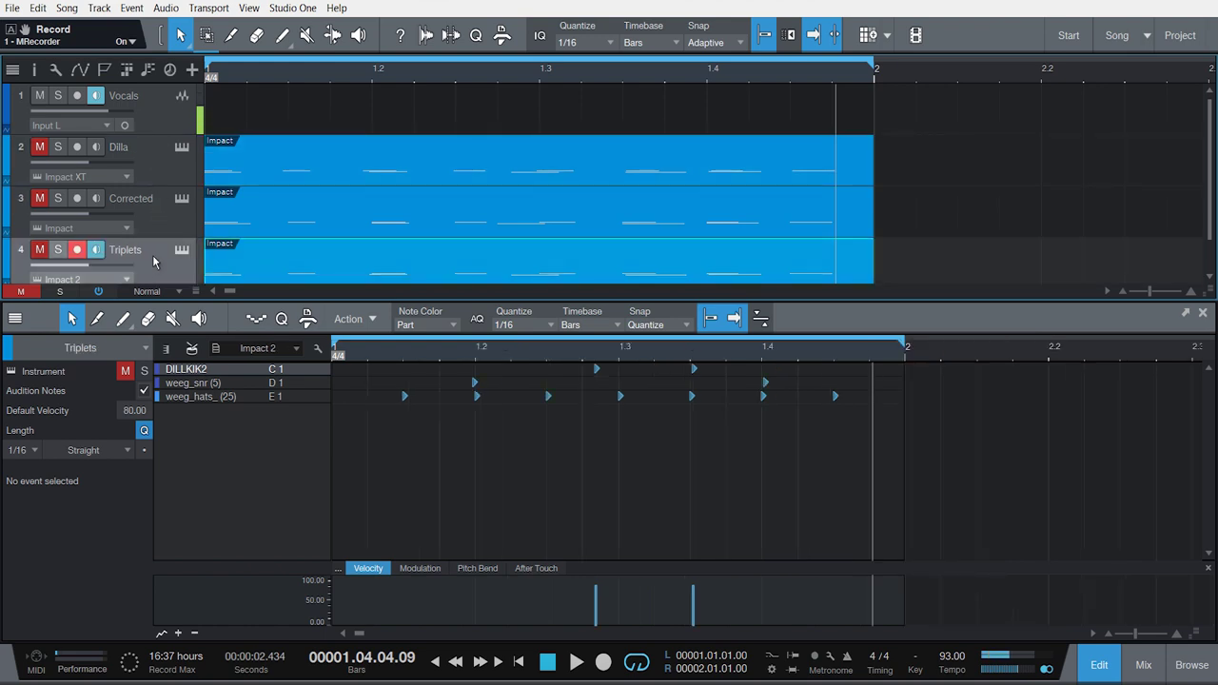
{"action": "scroll", "coordinate": [153, 262], "scroll_direction": "down", "scroll_amount": 1}
{"action": "left_click", "coordinate": [40, 226]}
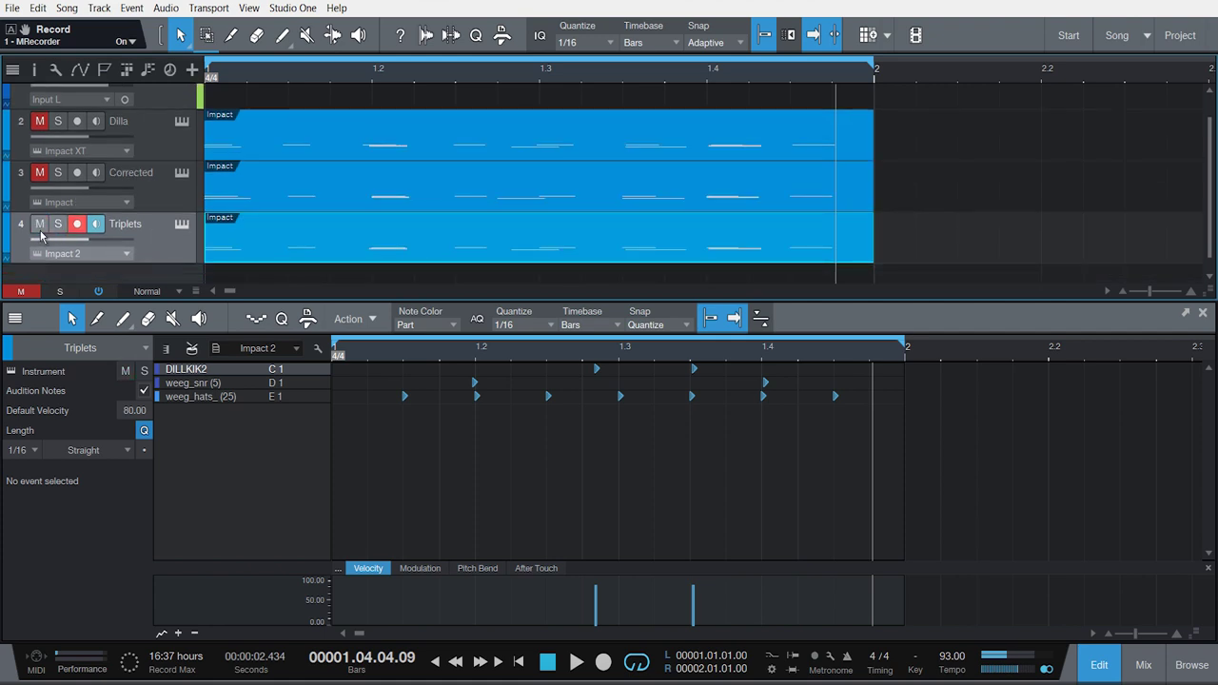
{"action": "left_click", "coordinate": [494, 435]}
{"action": "key", "text": "ctrl+a"}
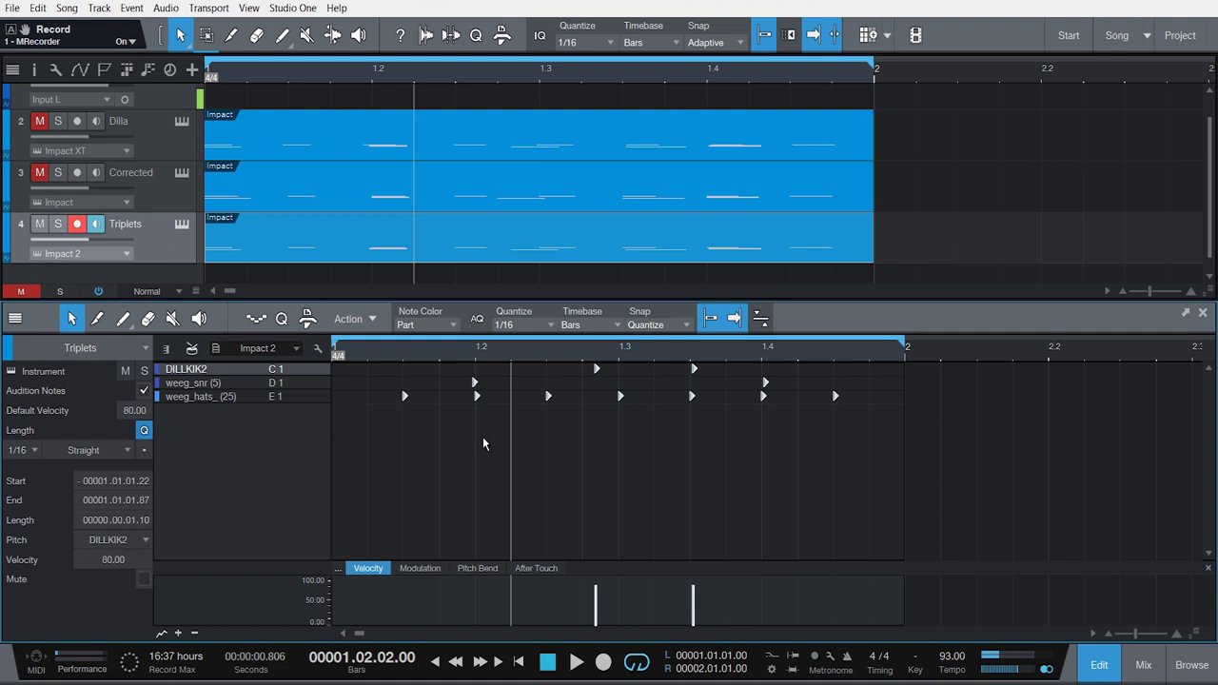
{"action": "left_click", "coordinate": [550, 327]}
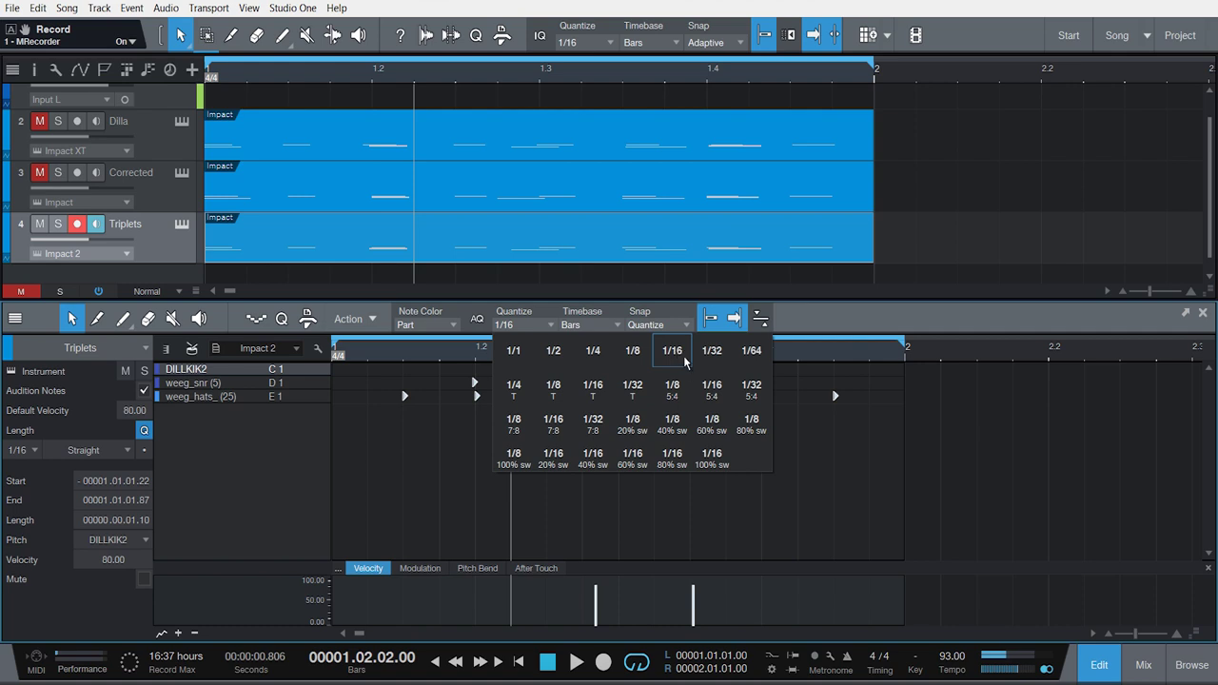
{"action": "left_click", "coordinate": [640, 393]}
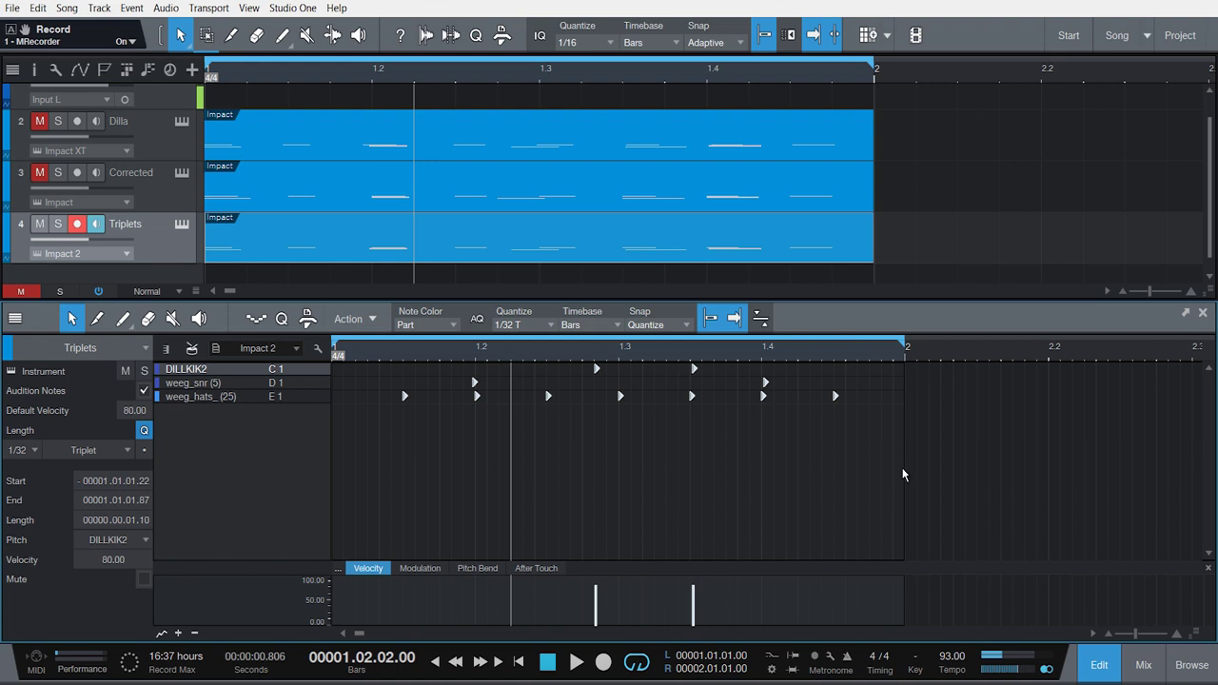
{"action": "key", "text": "q"}
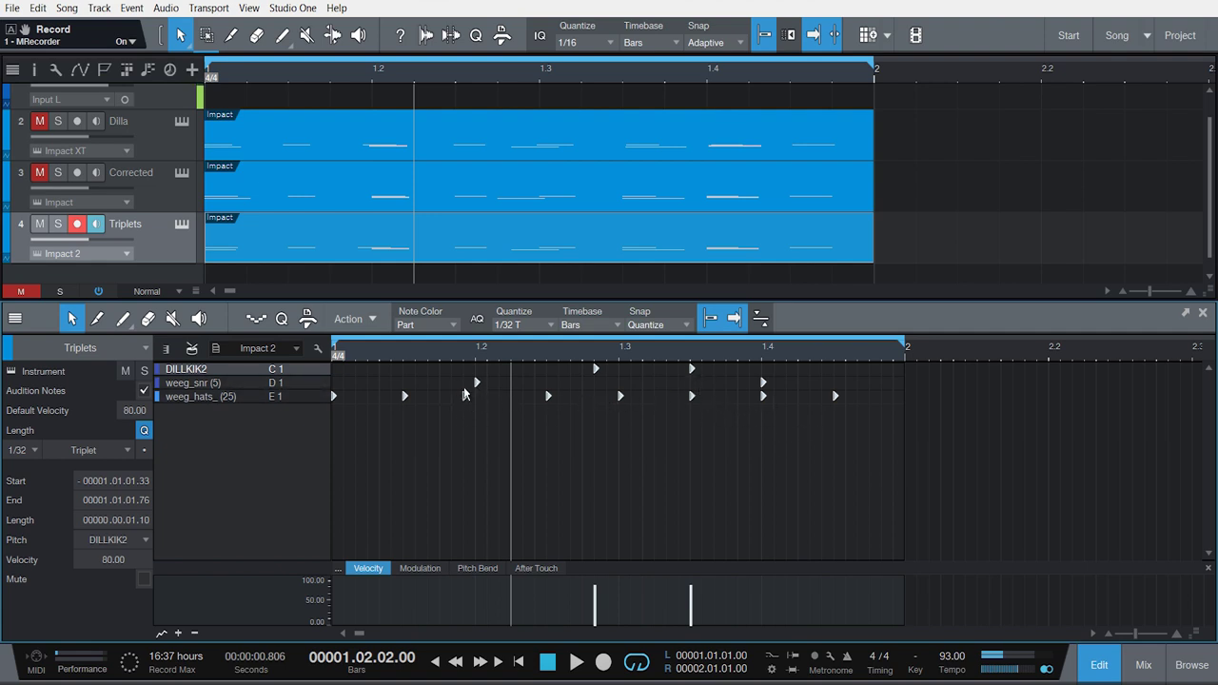
Play the triplet-quantized pattern on the Triplets track from the start of the bar.
{"action": "key", "text": "space"}
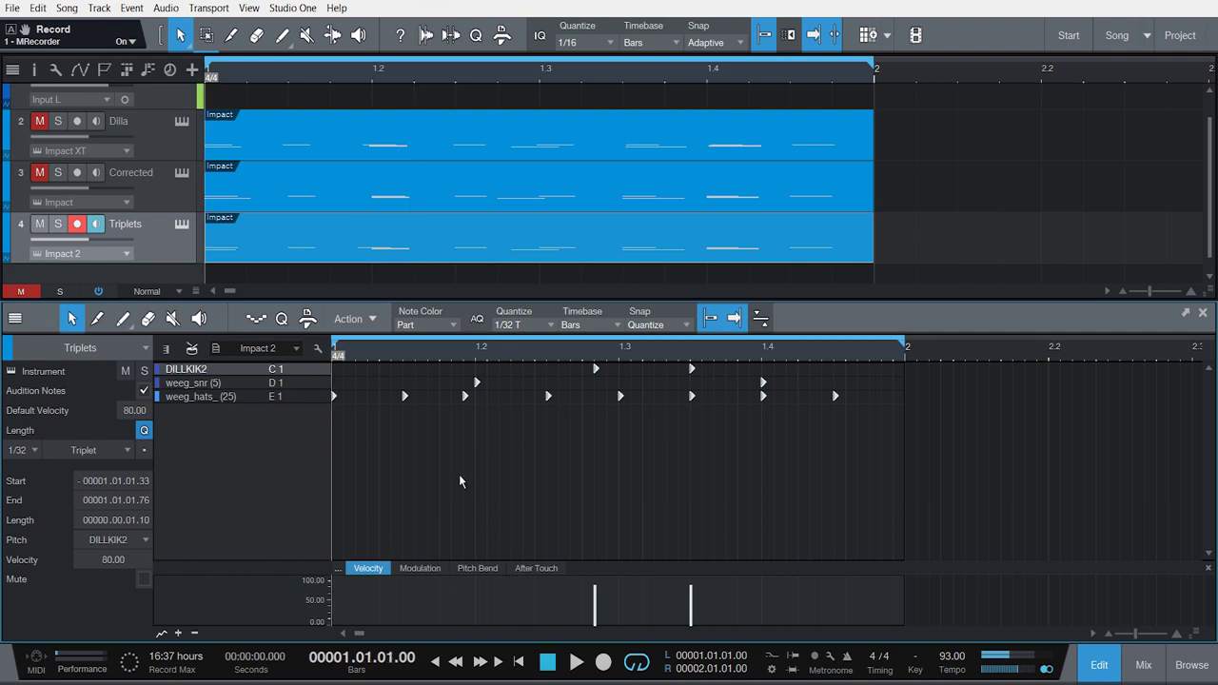
{"action": "key", "text": "space"}
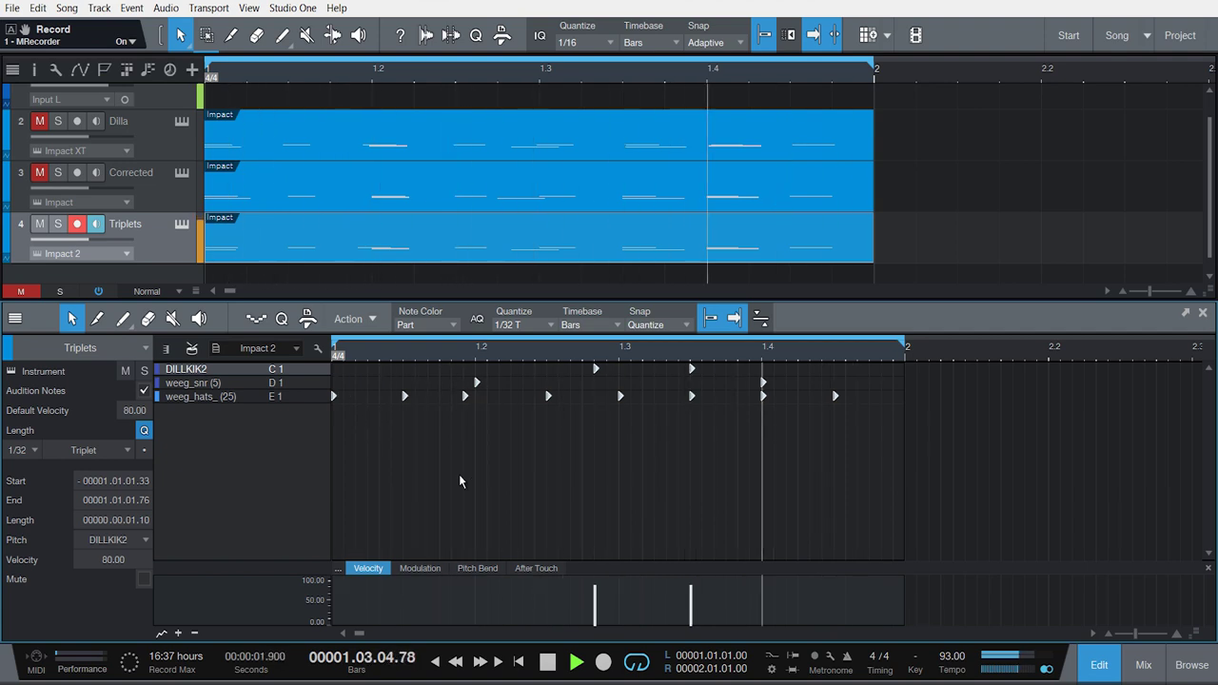
{"action": "key", "text": "space"}
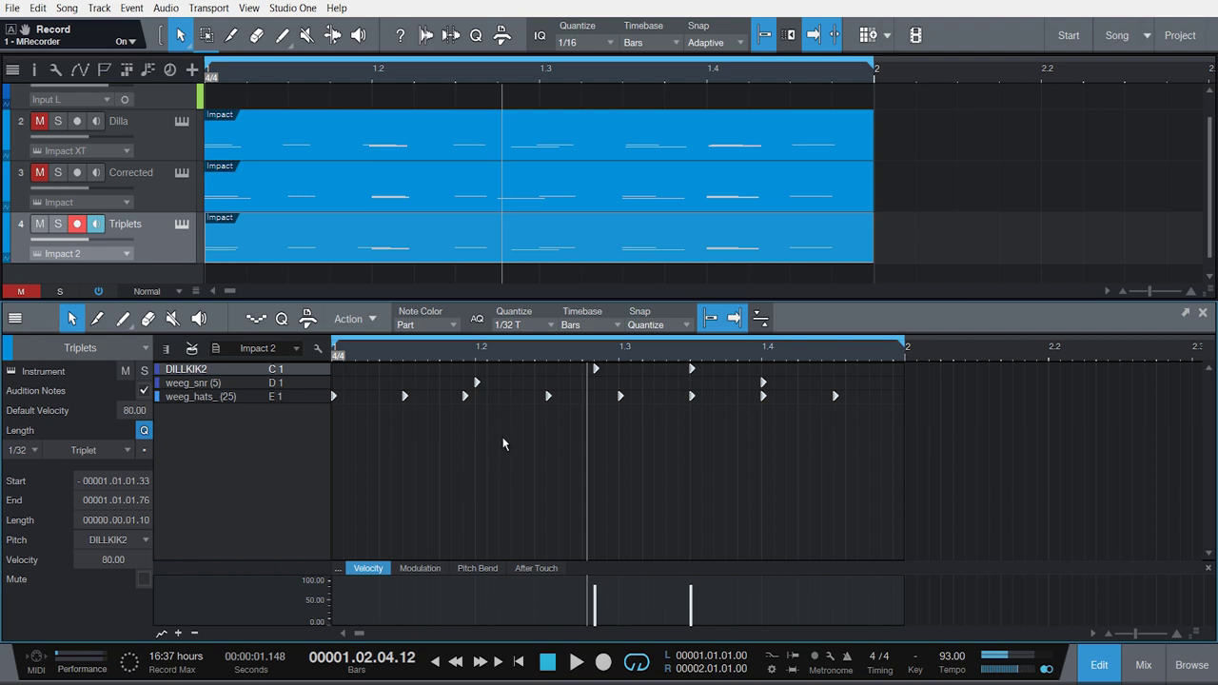
Move the hi-hat just before beat 2 to 00001.02.01.33, and shift the hi-hats on beat 3 and halfway through beat 3 slightly earlier.
{"action": "left_click_drag", "start_coordinate": [465, 396], "coordinate": [491, 406]}
{"action": "left_click", "coordinate": [467, 408]}
{"action": "left_click", "coordinate": [466, 398]}
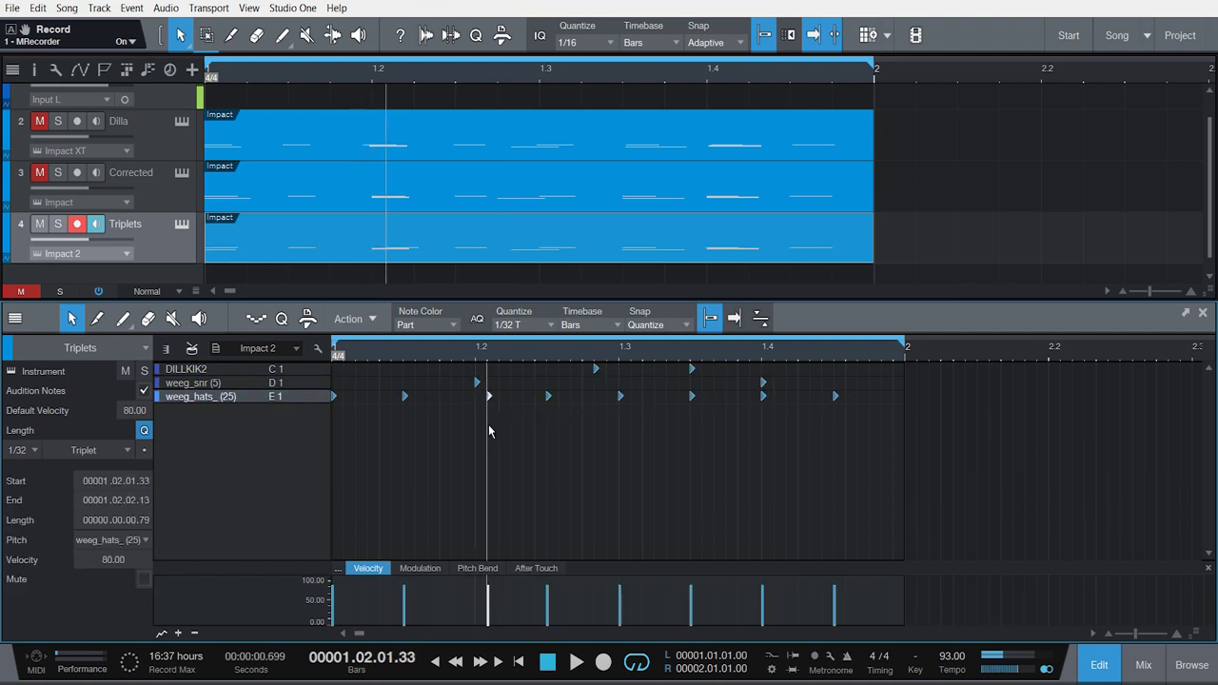
{"action": "left_click_drag", "start_coordinate": [618, 403], "coordinate": [608, 400]}
{"action": "left_click", "coordinate": [692, 399]}
Set the note quantize value to 1/64 and move the beat 4 snare slightly late to 00001.04.01.09.
{"action": "mouse_move", "coordinate": [692, 399]}
{"action": "left_mouse_down"}
{"action": "mouse_move", "coordinate": [675, 392]}
{"action": "mouse_move", "coordinate": [713, 386]}
{"action": "mouse_move", "coordinate": [702, 384]}
{"action": "left_mouse_up"}
{"action": "scroll", "coordinate": [751, 360], "scroll_direction": "up", "scroll_amount": 5}
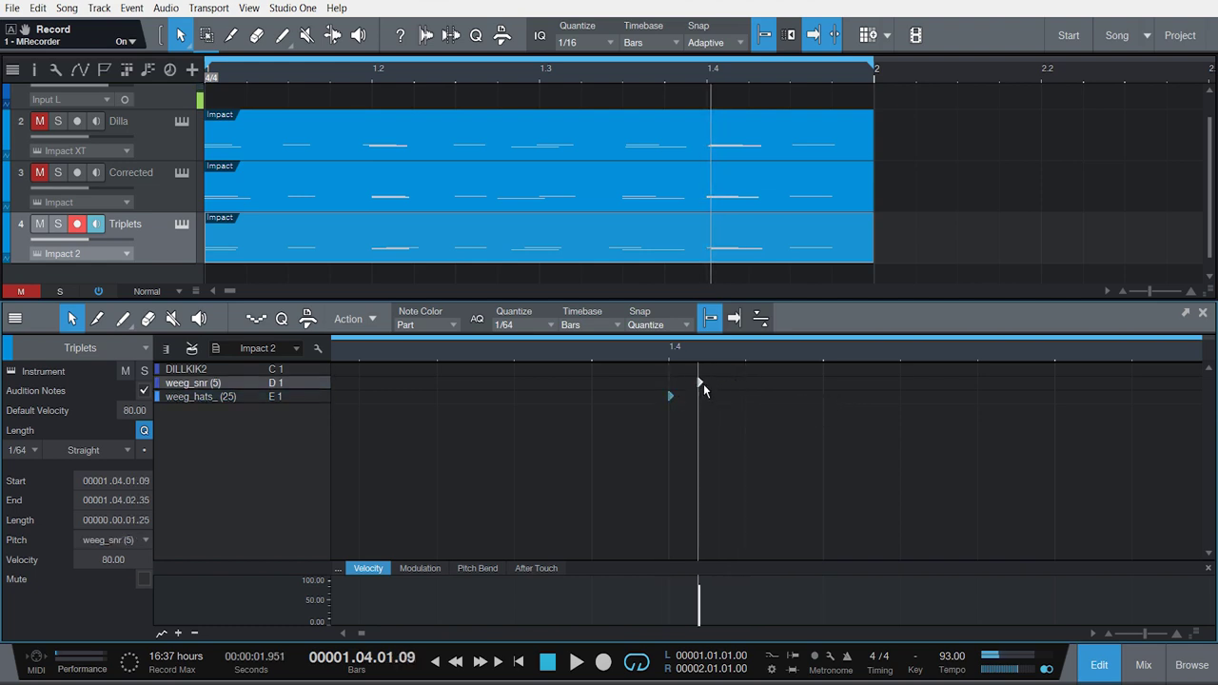
{"action": "scroll", "coordinate": [622, 354], "scroll_direction": "down", "scroll_amount": 5}
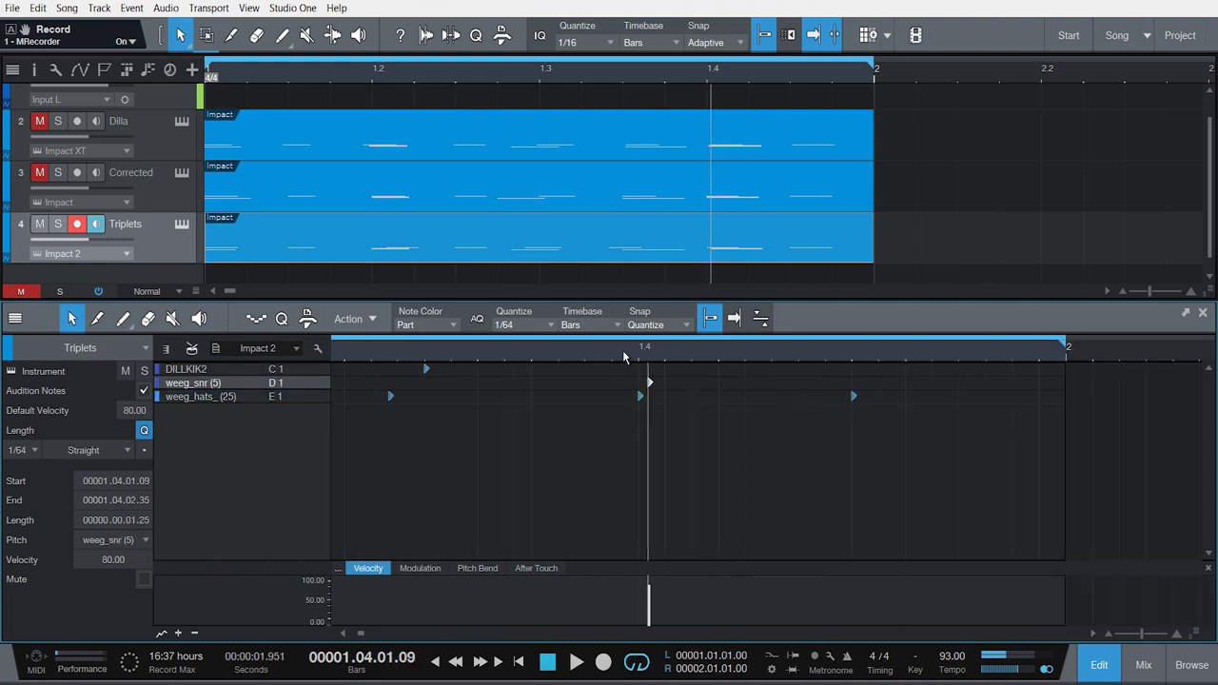
Listen to the adjusted Triplets pattern and examine the kick and hi-hat notes around beat 3.
{"action": "key", "text": "Home"}
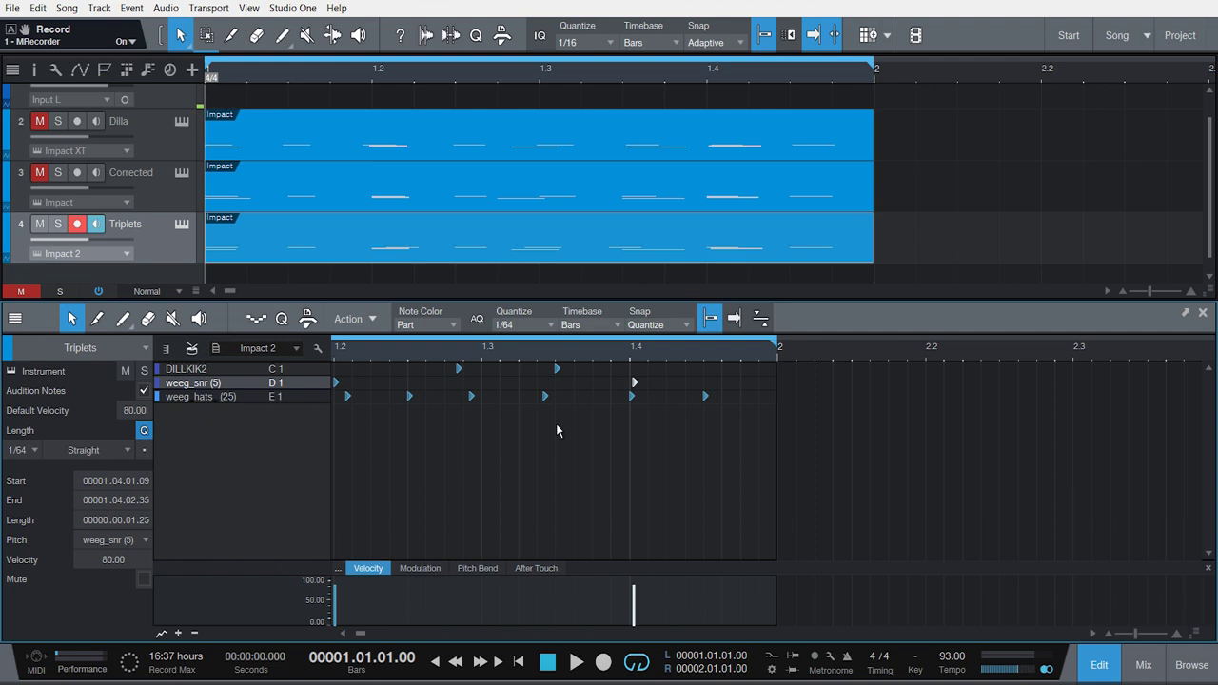
{"action": "key", "text": "space"}
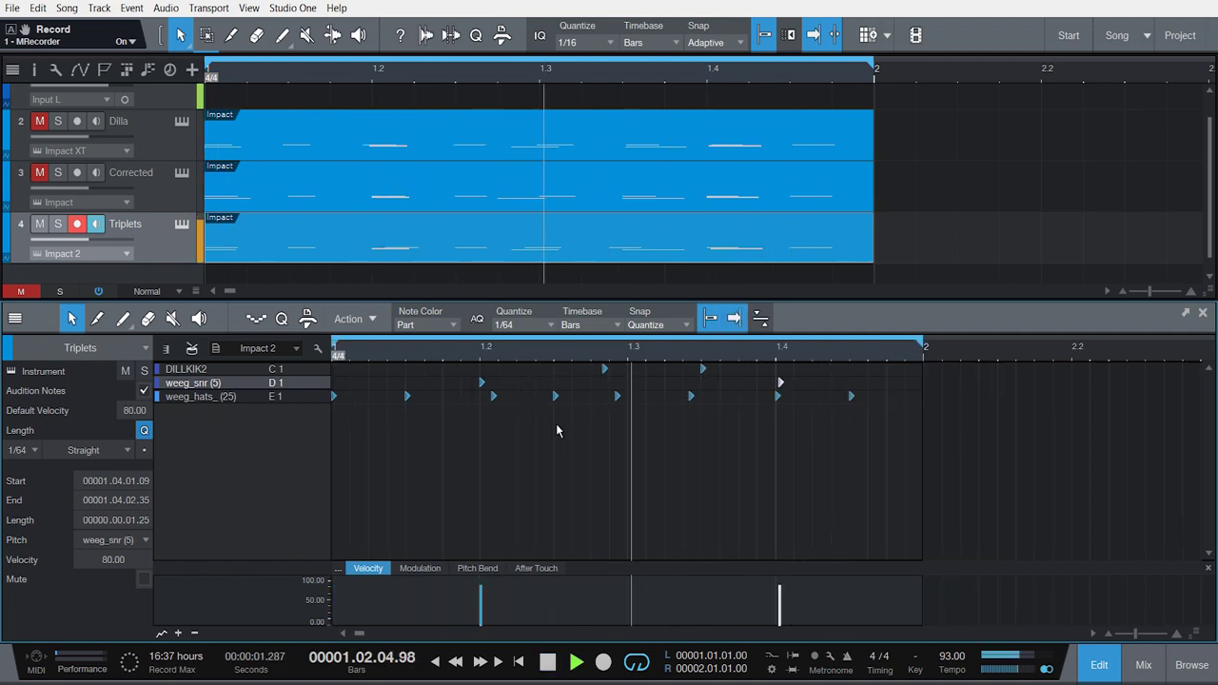
{"action": "key", "text": "space"}
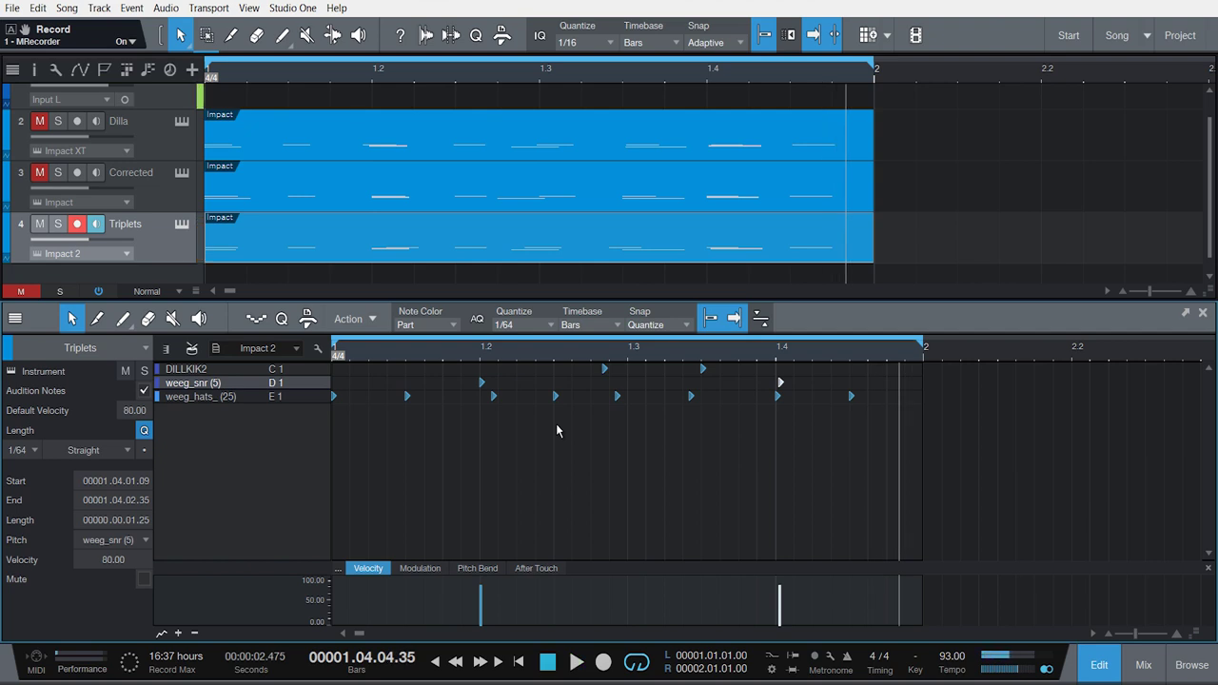
{"action": "left_click_drag", "start_coordinate": [575, 373], "coordinate": [707, 405]}
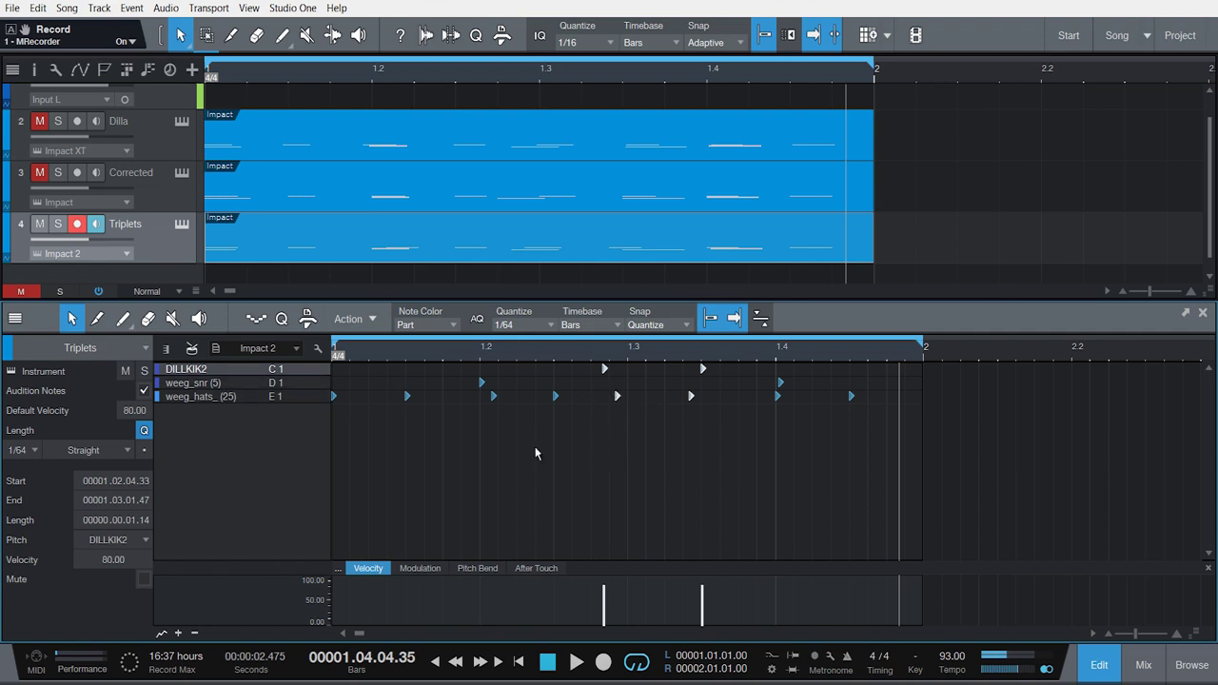
{"action": "left_click", "coordinate": [481, 448]}
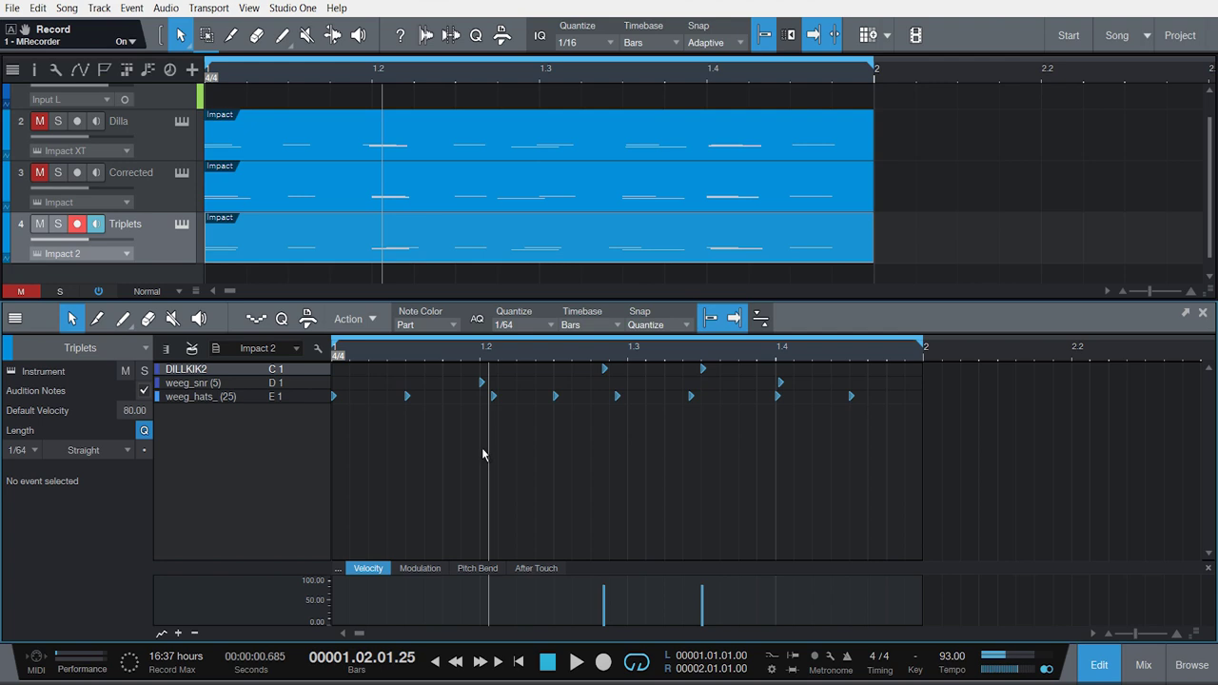
{"action": "key", "text": "space"}
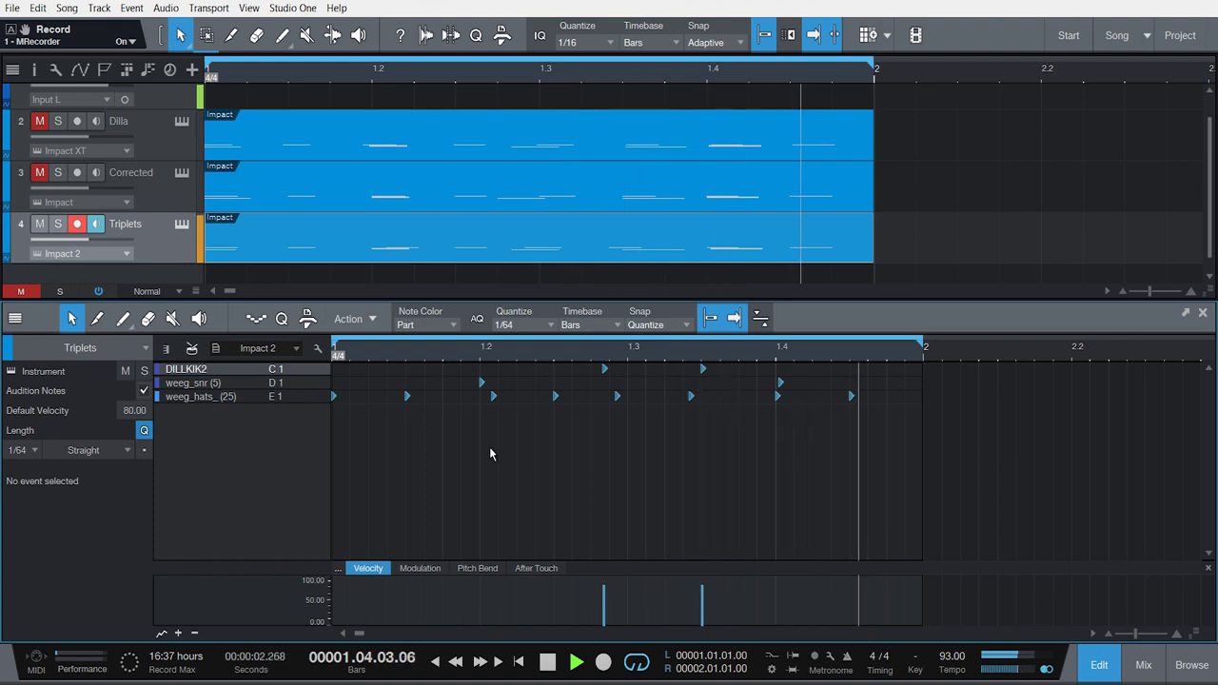
{"action": "key", "text": "space"}
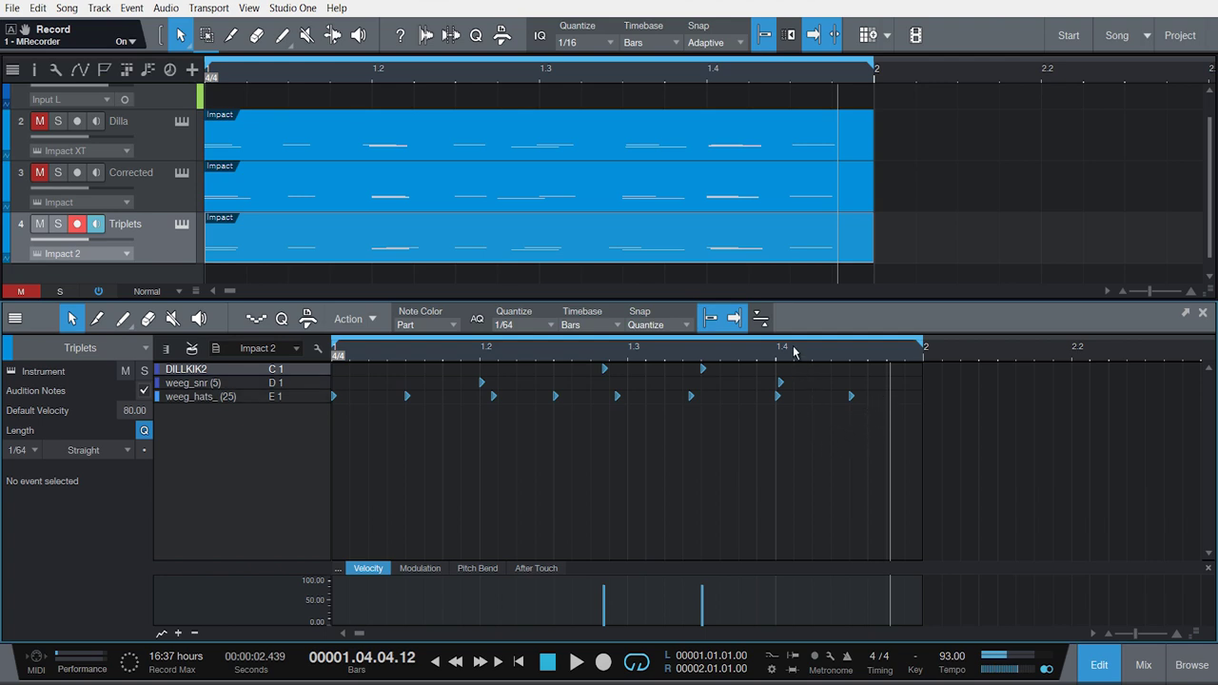
Examine the timing of the beat 4 snare against its hi-hat, and the kick just before beat 3, in the Triplets pattern.
{"action": "scroll", "coordinate": [795, 352], "scroll_direction": "up", "scroll_amount": 5}
{"action": "mouse_move", "coordinate": [719, 385]}
{"action": "left_mouse_down"}
{"action": "mouse_move", "coordinate": [750, 389]}
{"action": "mouse_move", "coordinate": [720, 390]}
{"action": "left_mouse_up"}
{"action": "scroll", "coordinate": [654, 348], "scroll_direction": "down", "scroll_amount": 5}
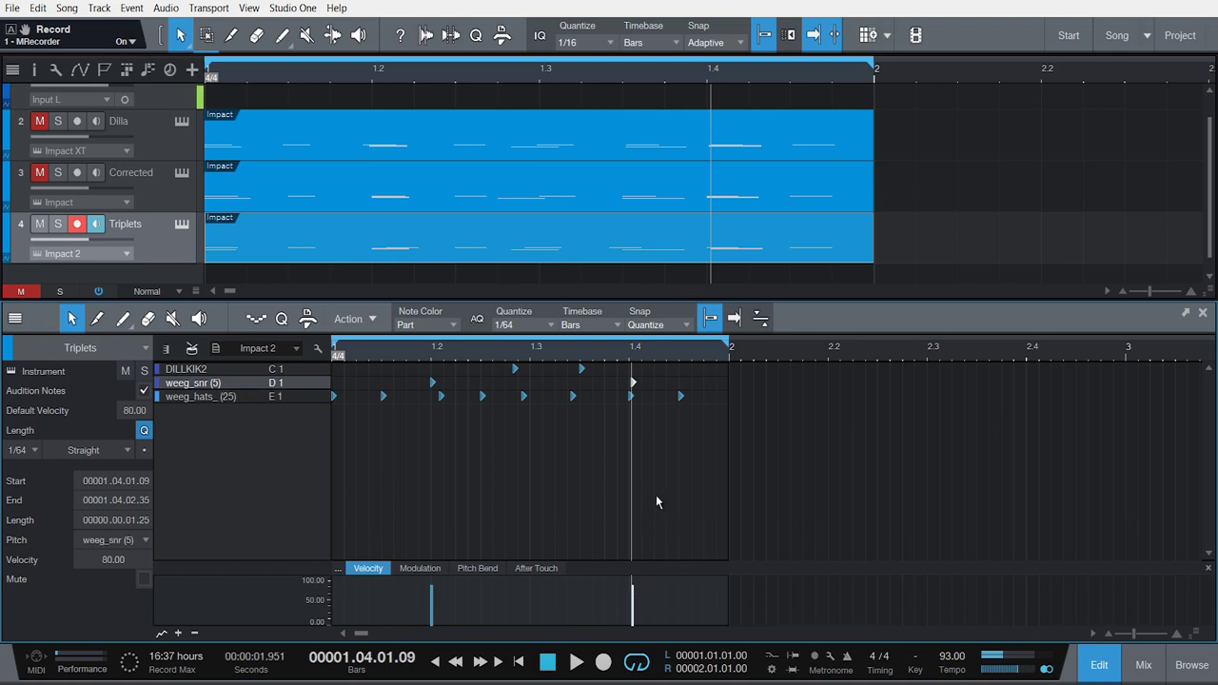
{"action": "left_click", "coordinate": [640, 462]}
{"action": "left_click", "coordinate": [641, 462]}
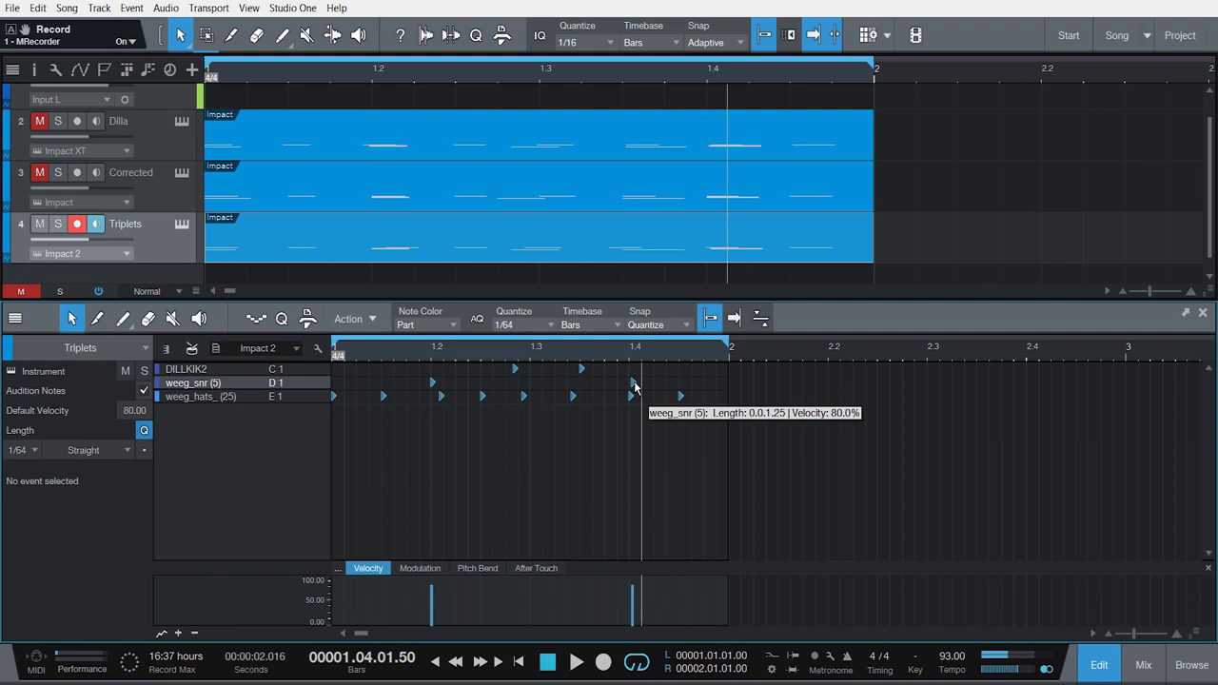
{"action": "left_click_drag", "start_coordinate": [644, 359], "coordinate": [753, 363]}
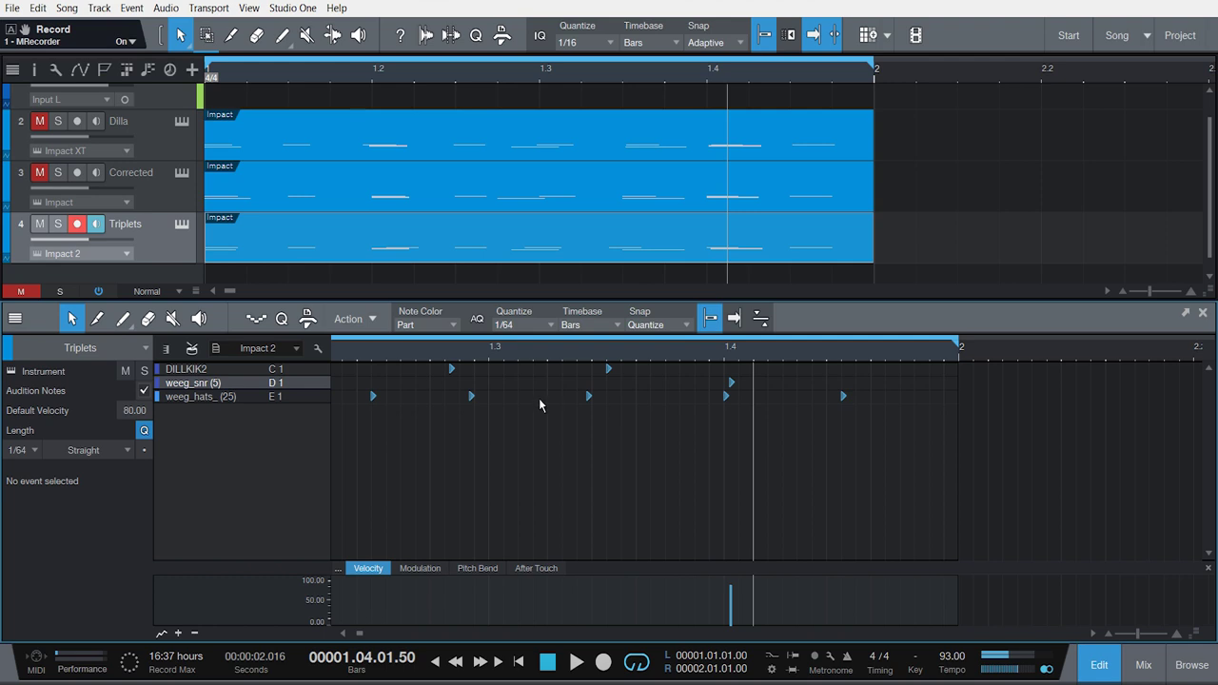
{"action": "key", "text": "e"}
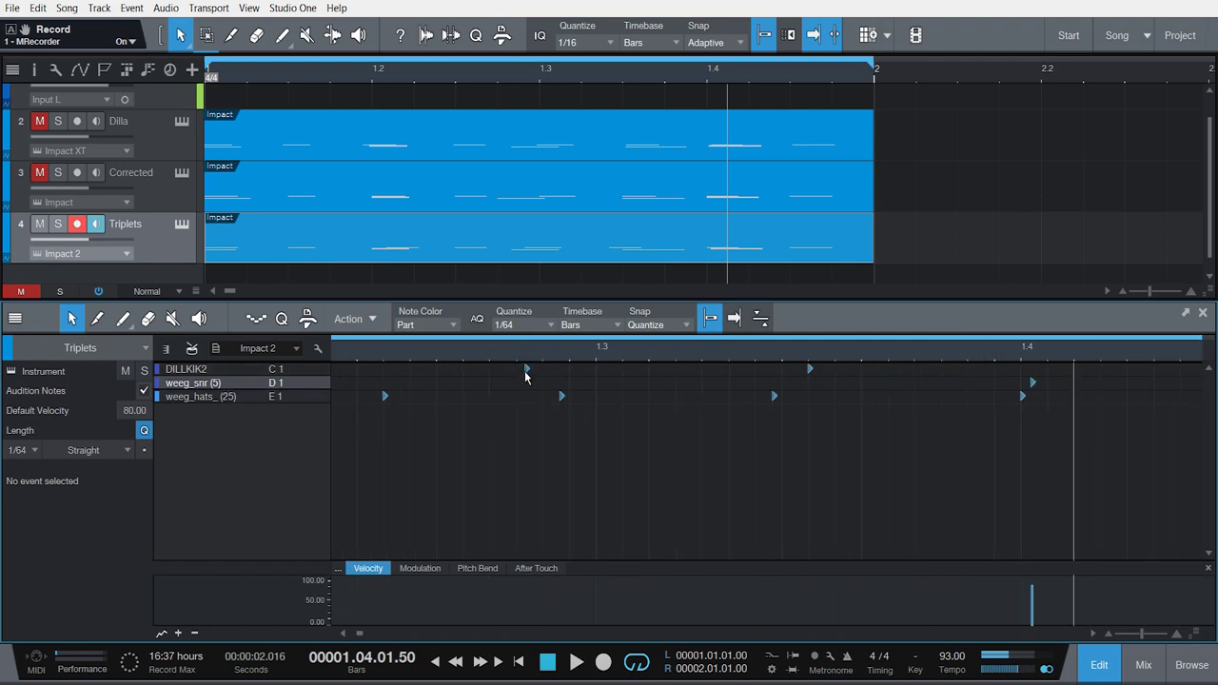
{"action": "scroll", "coordinate": [525, 366], "scroll_direction": "up", "scroll_amount": 3}
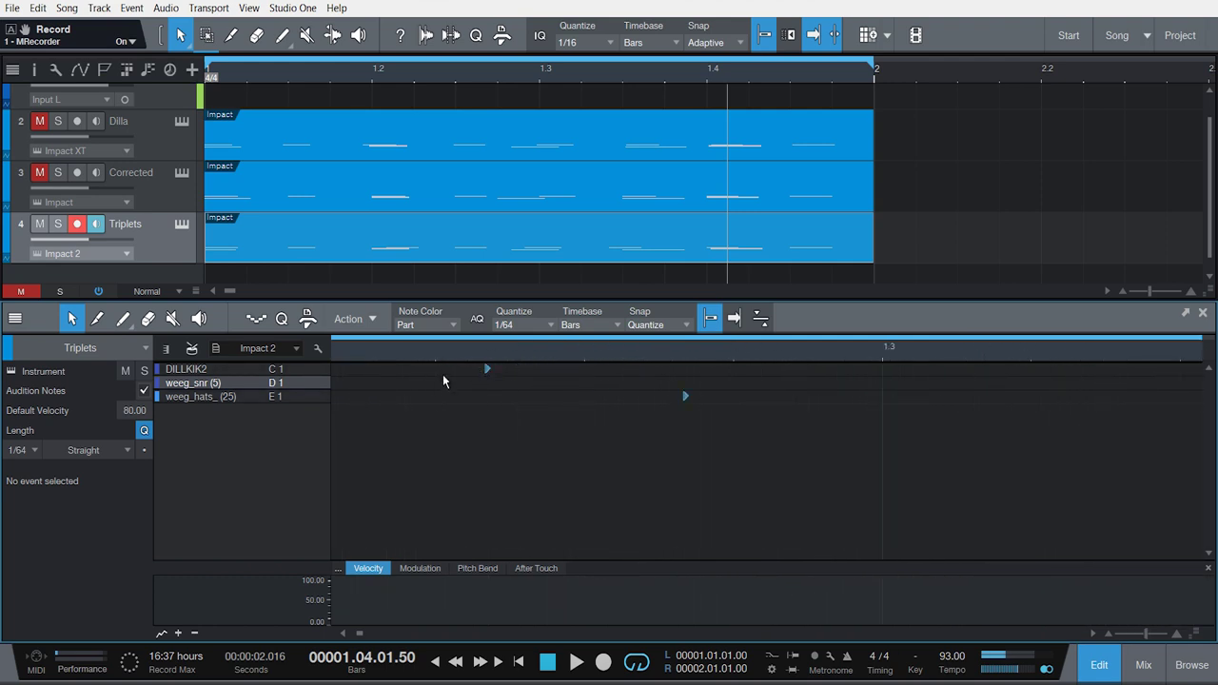
{"action": "scroll", "coordinate": [501, 362], "scroll_direction": "down", "scroll_amount": 3}
{"action": "scroll", "coordinate": [504, 353], "scroll_direction": "down", "scroll_amount": 3}
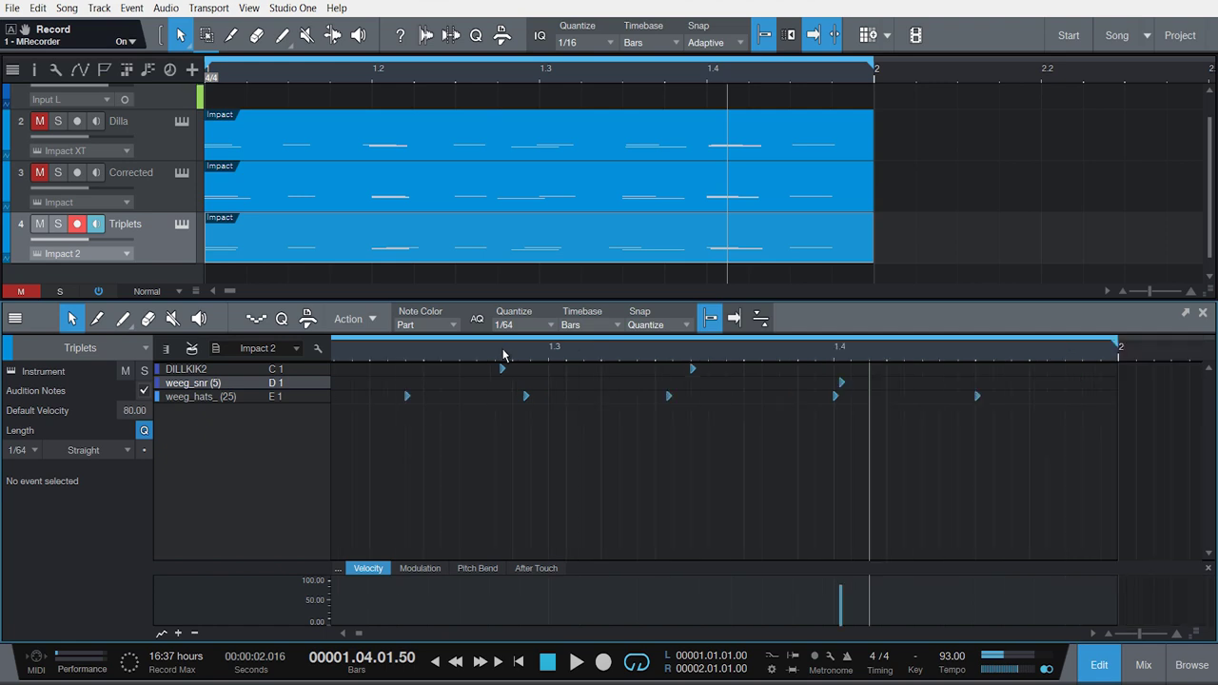